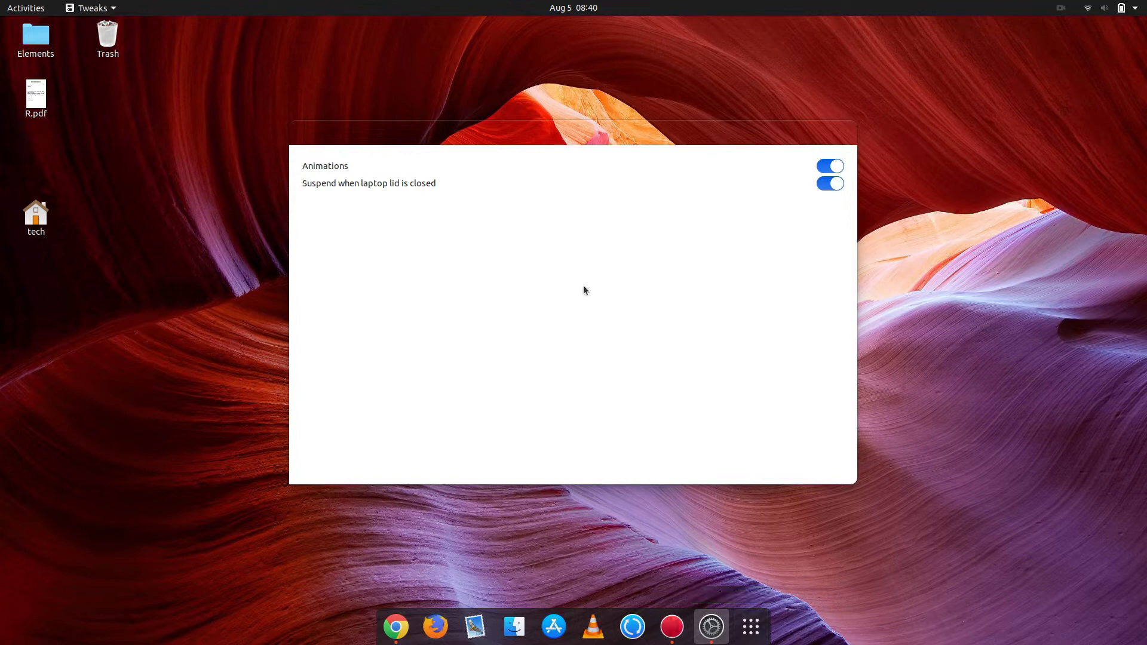
- Maximize the Tweaks window, check the Shell theme setting under Appearance, and minimize the window
drag(573, 138, 572, 2)
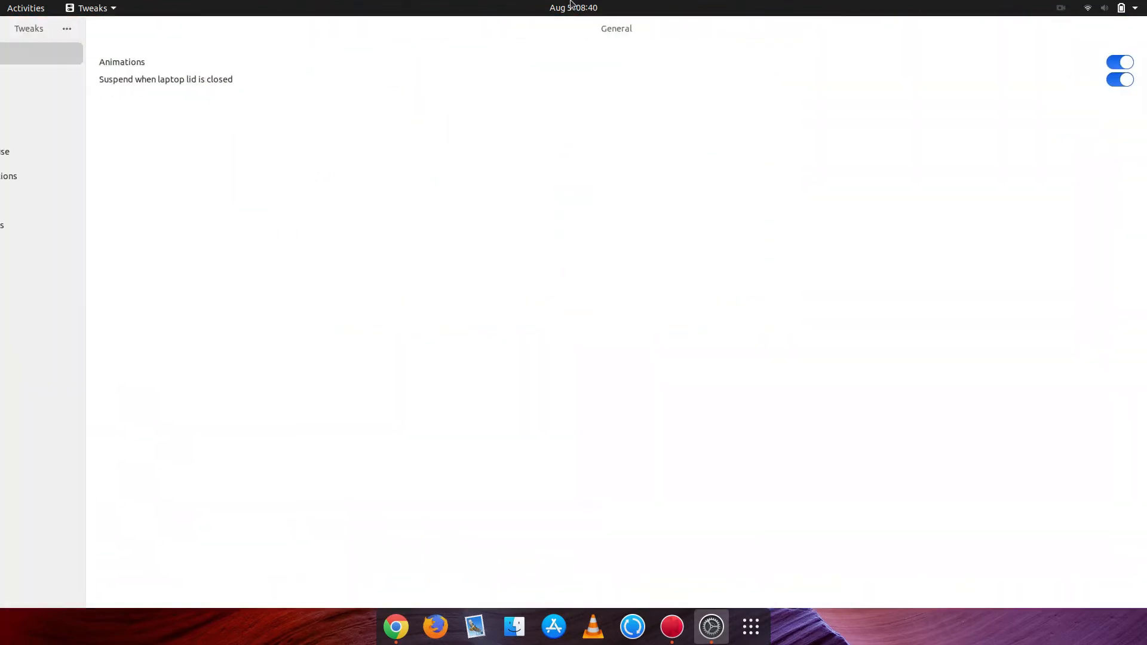
click(42, 78)
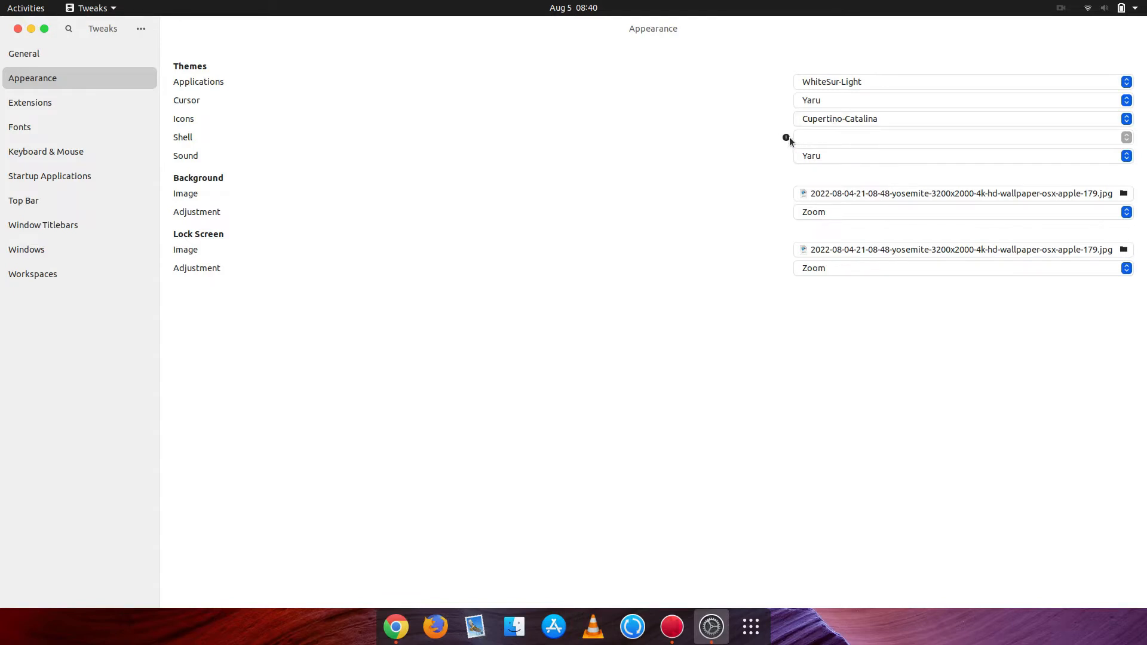
click(31, 29)
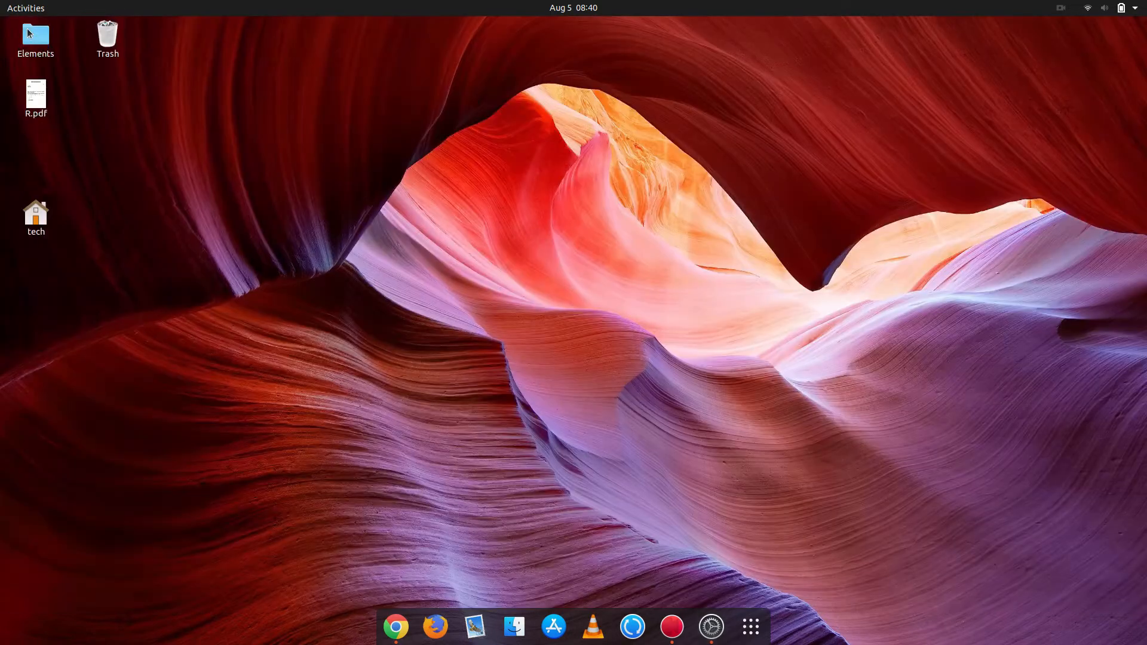
- Switch to Google Chrome, search for "gnome shell extensions" and open the GNOME Shell Extensions website
click(394, 630)
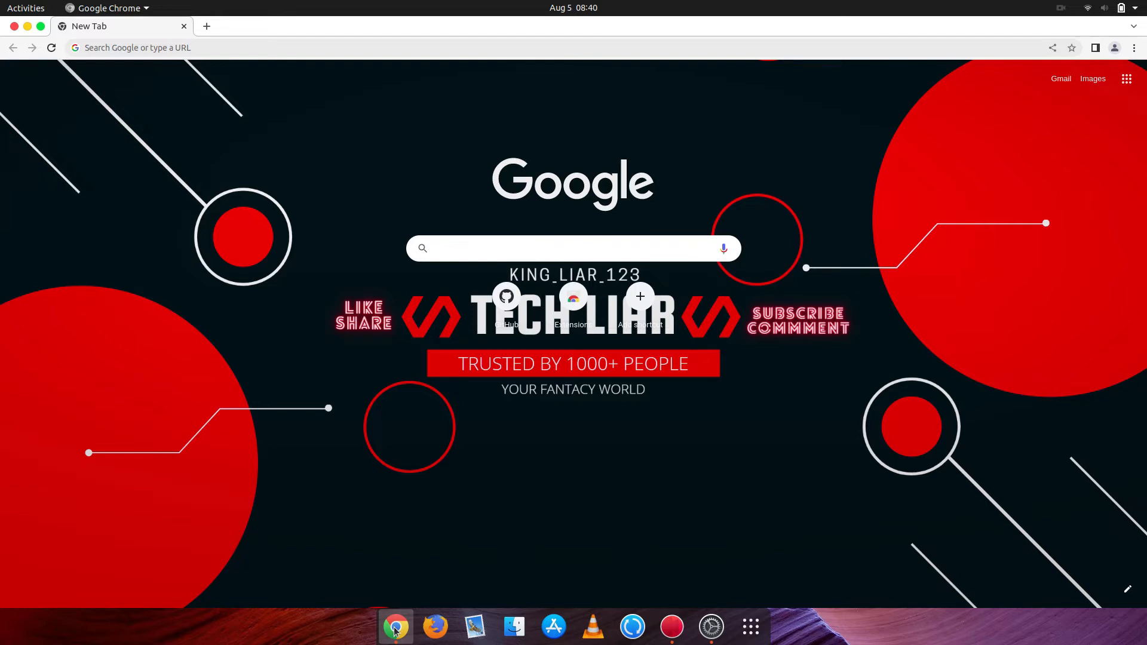
text(gn)
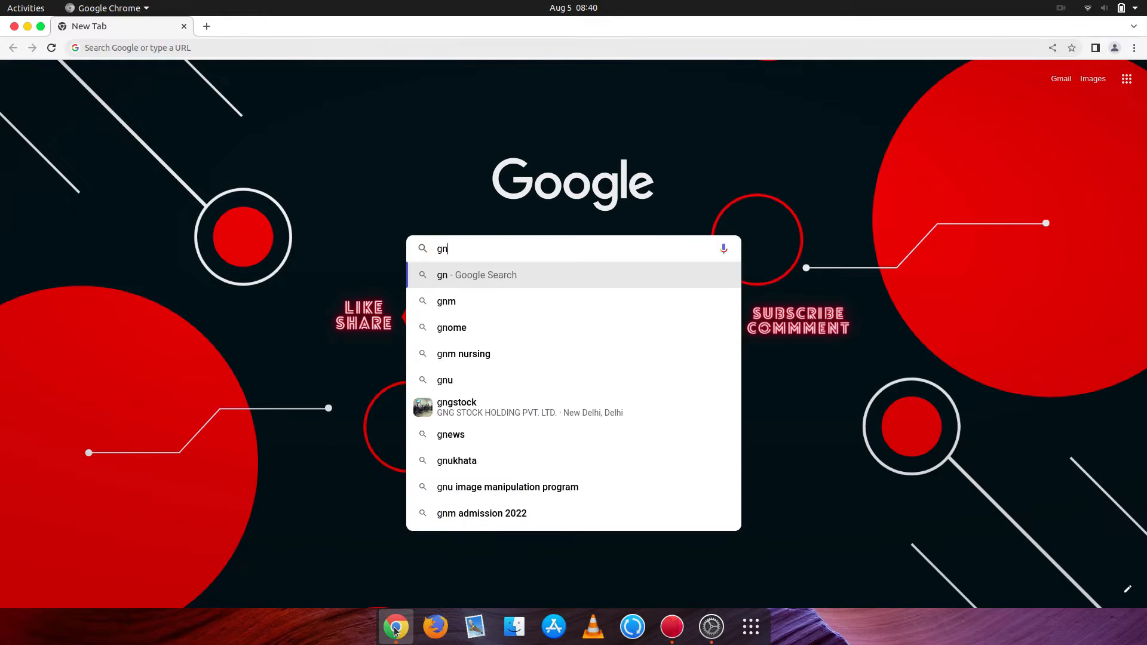
text(om)
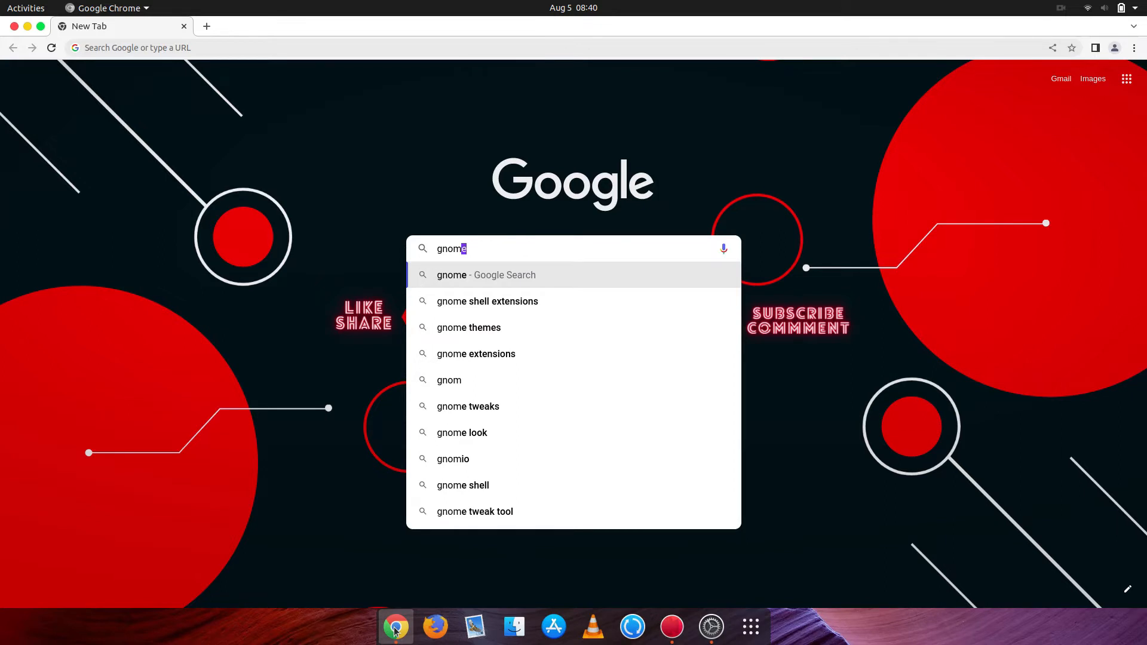
key(Down)
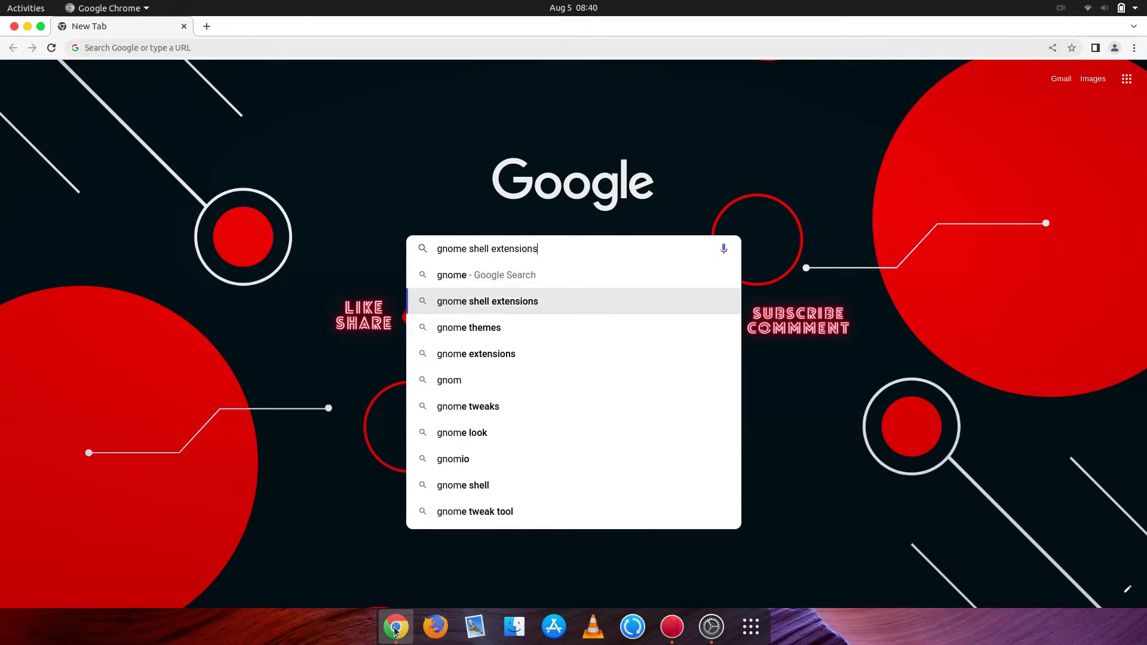
key(Return)
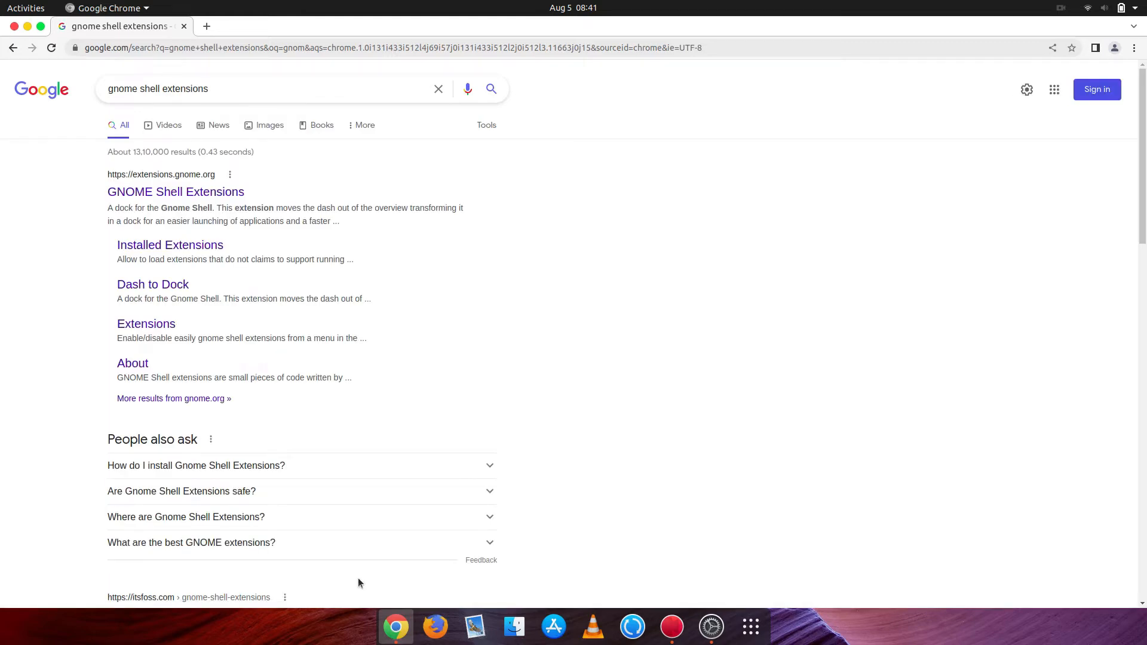
click(195, 191)
key(XF86MonBrightnessDown)
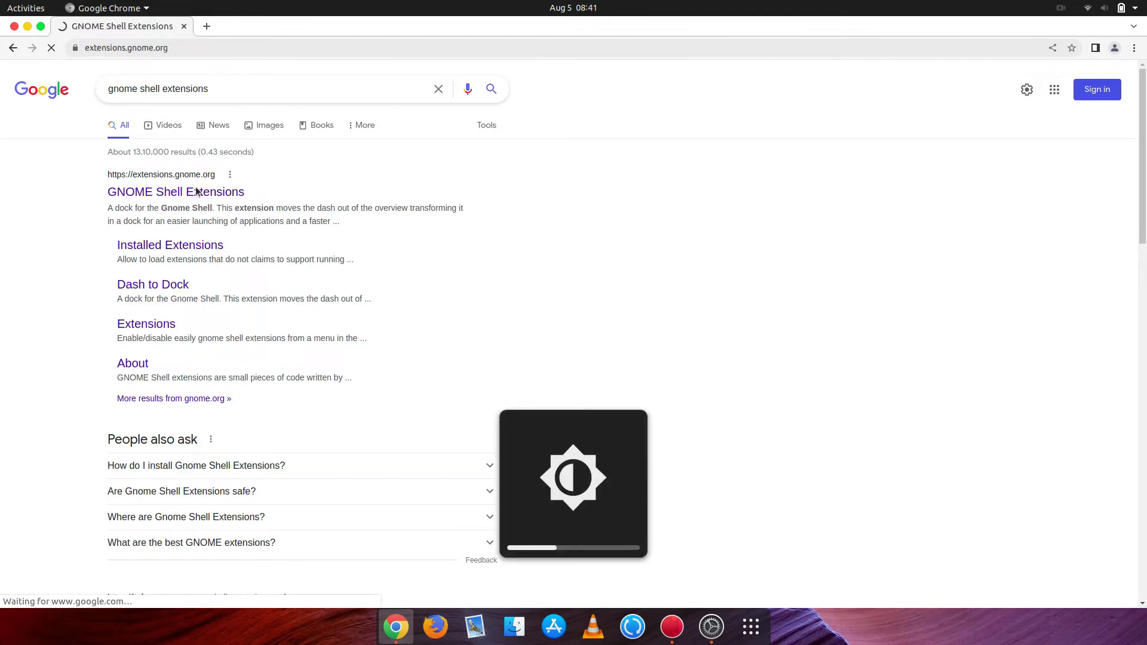
key(XF86MonBrightnessDown)
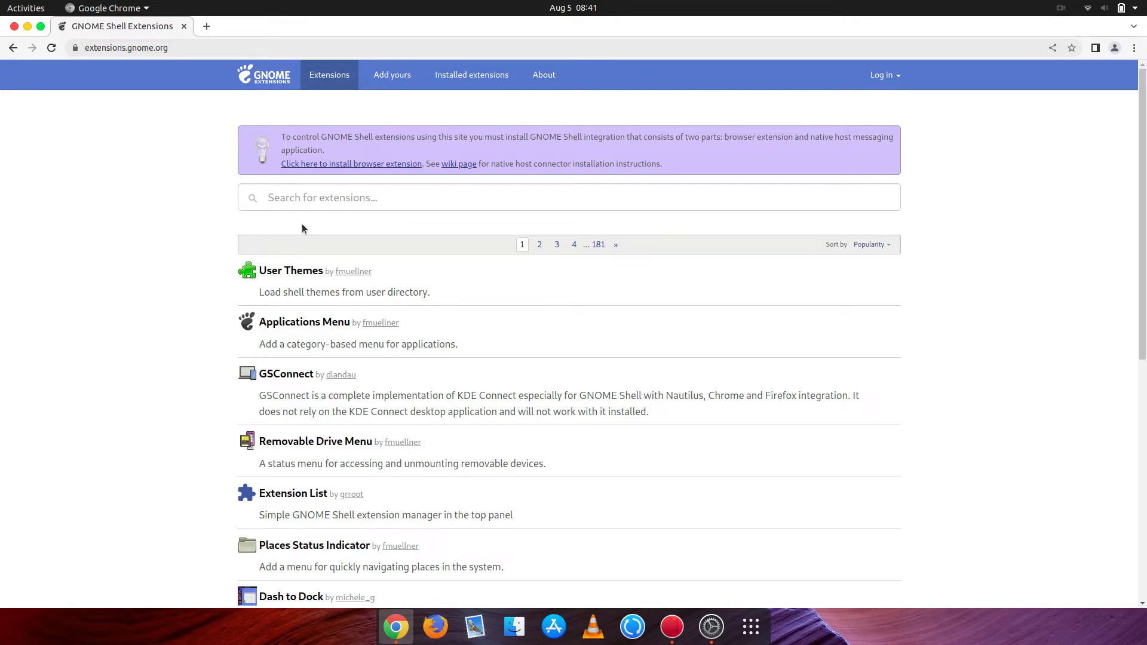
- Install the GNOME Shell integration browser extension from the Chrome Web Store and dismiss its notice
click(362, 167)
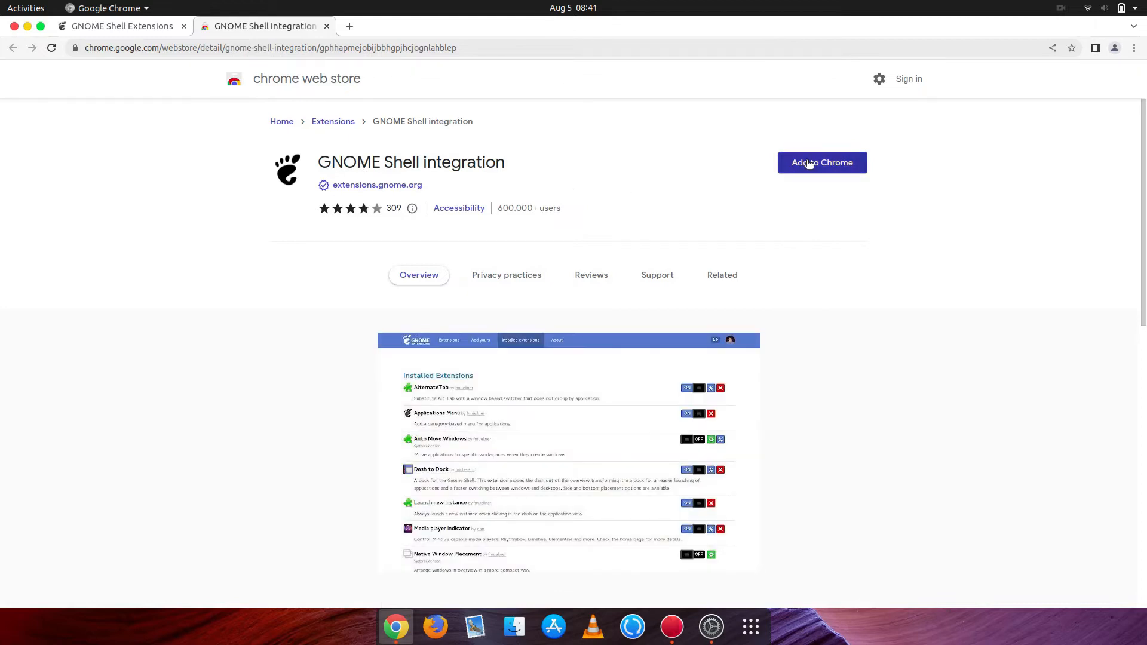
click(807, 163)
click(643, 192)
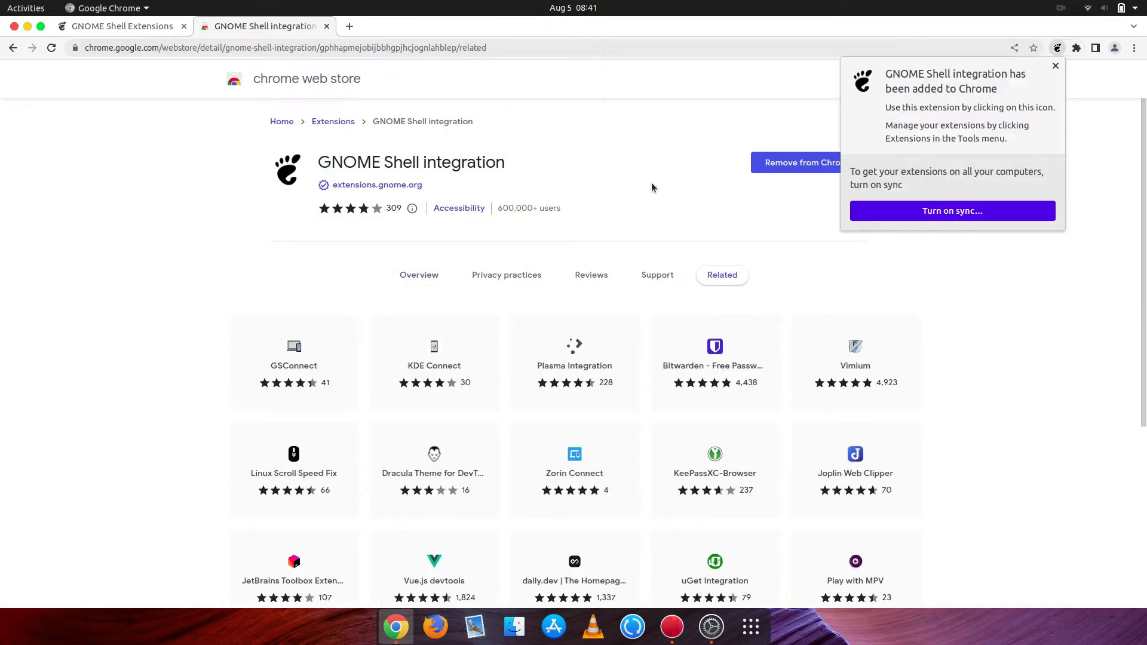
click(1056, 67)
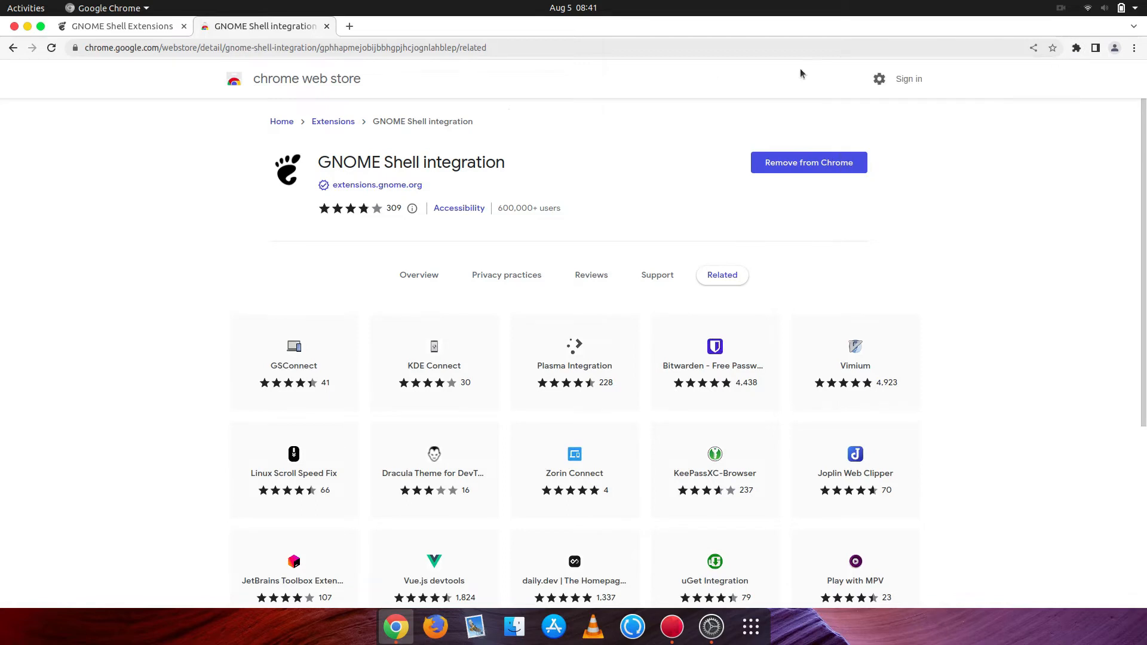
- Open the User Themes extension on the GNOME Shell Extensions site and turn it on
click(150, 28)
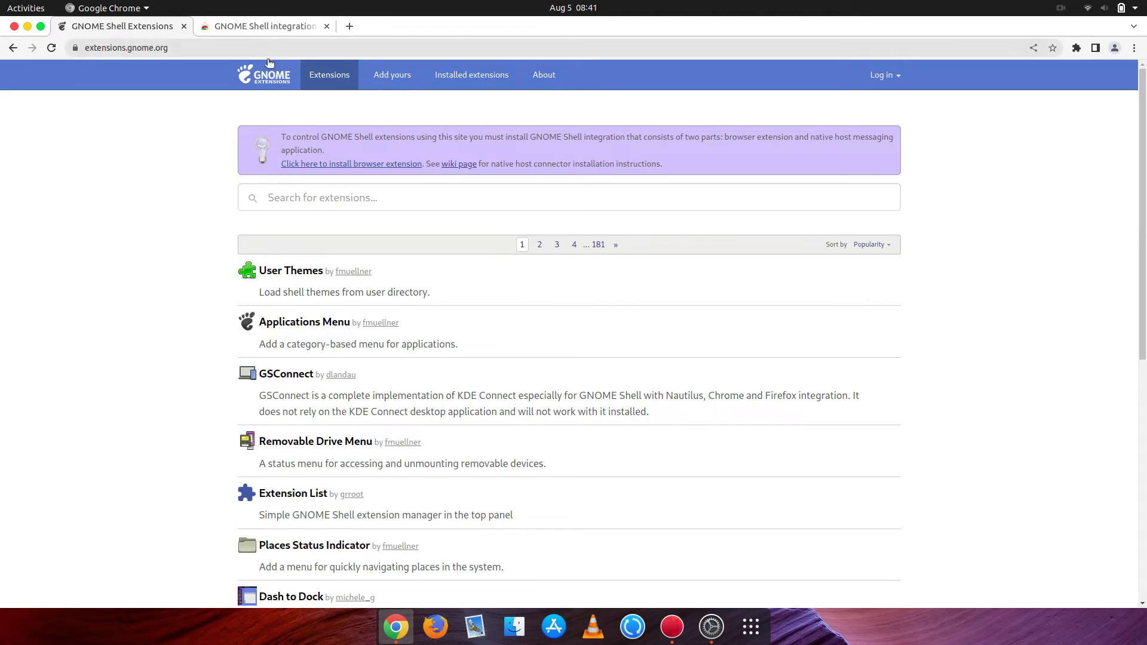
click(269, 275)
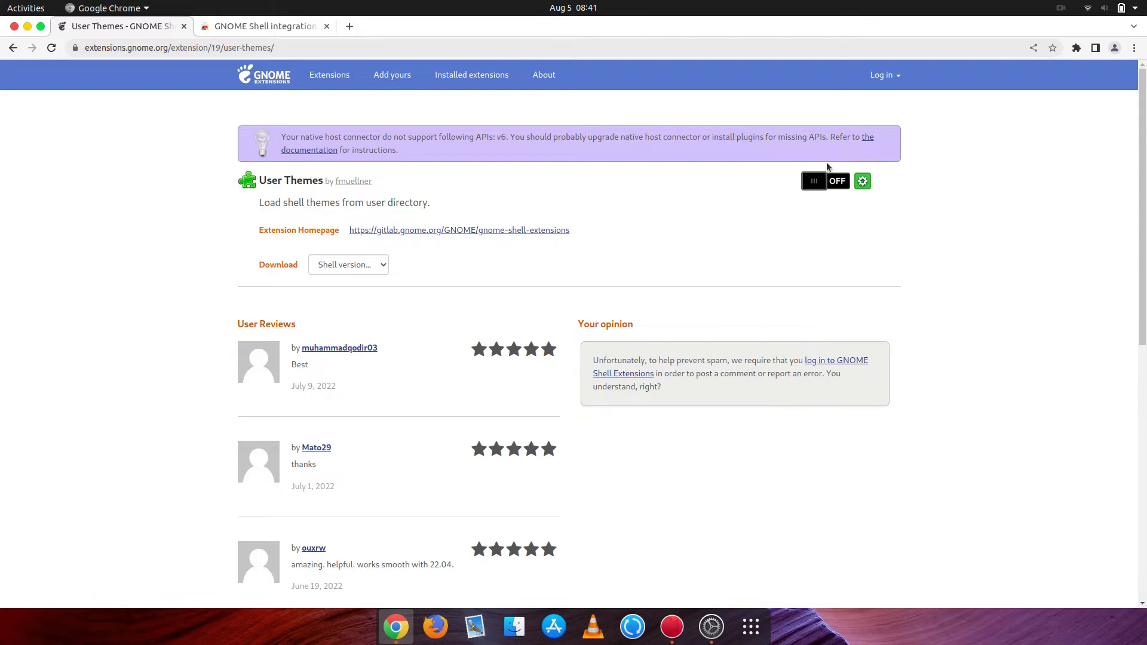
click(836, 182)
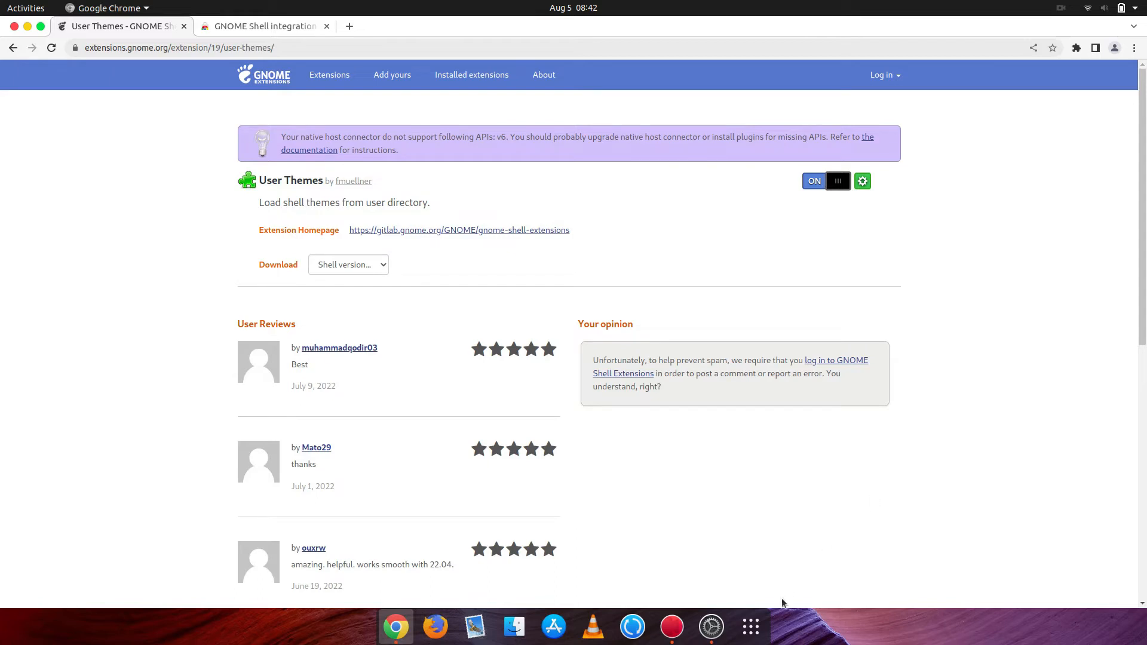
- Switch back to Tweaks and close its window
click(717, 638)
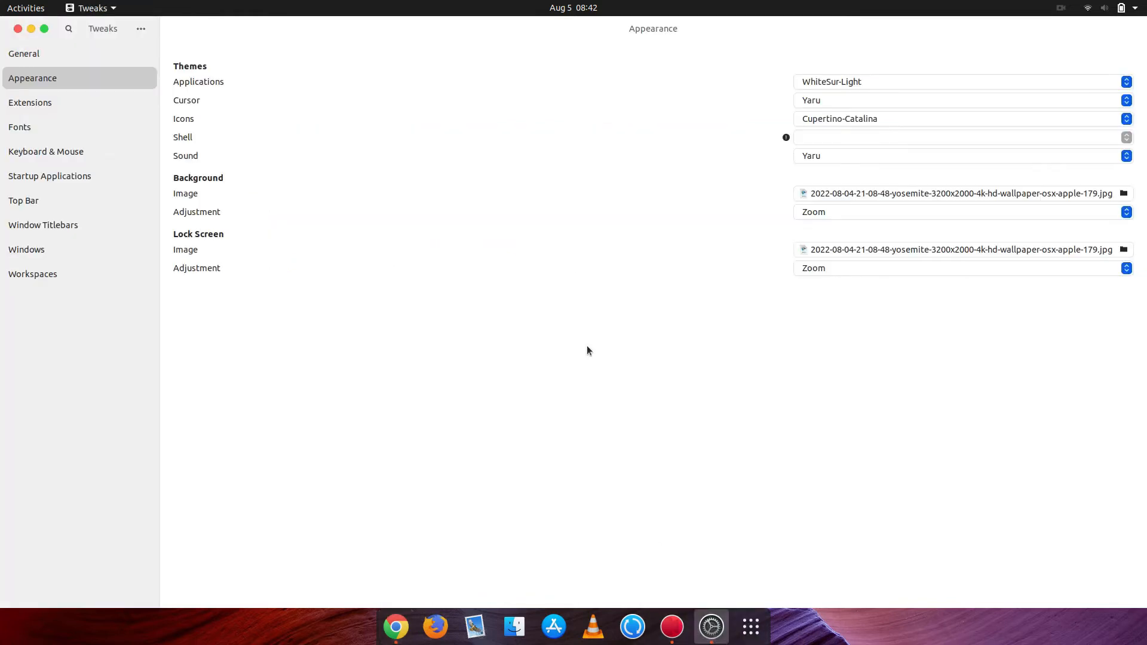
click(17, 29)
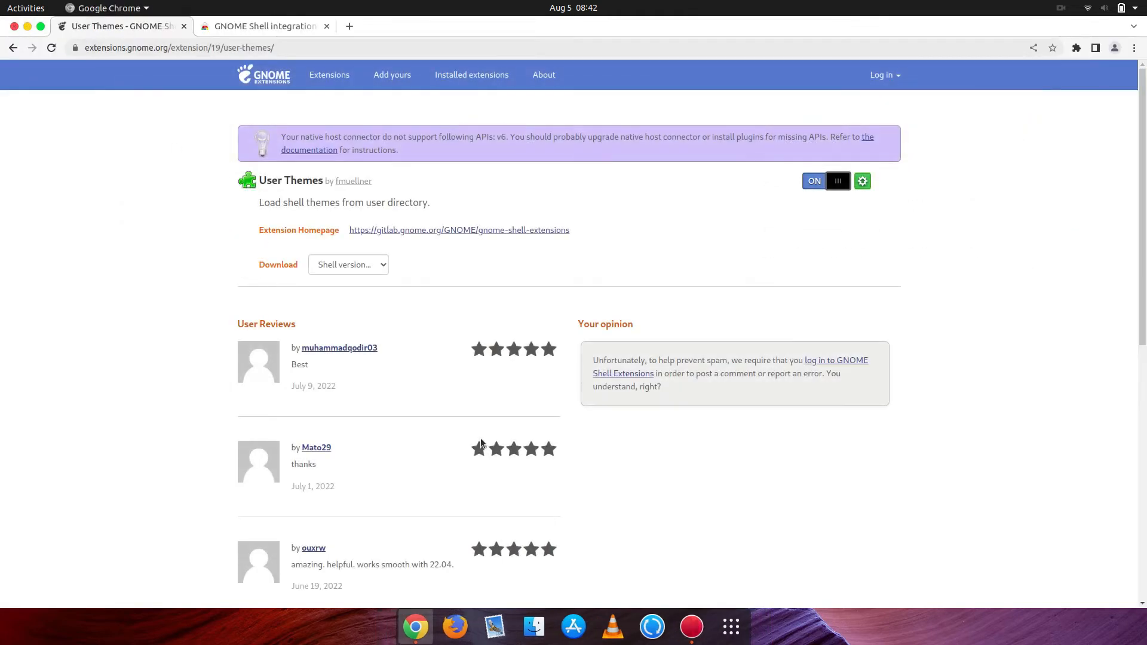
click(732, 634)
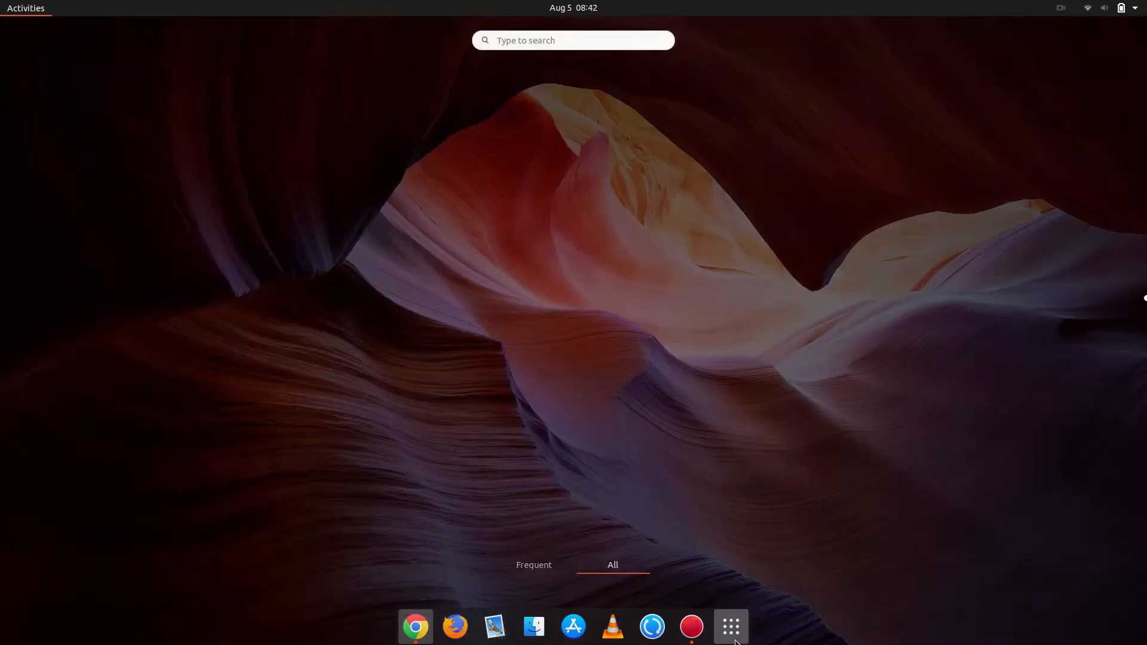
text(te)
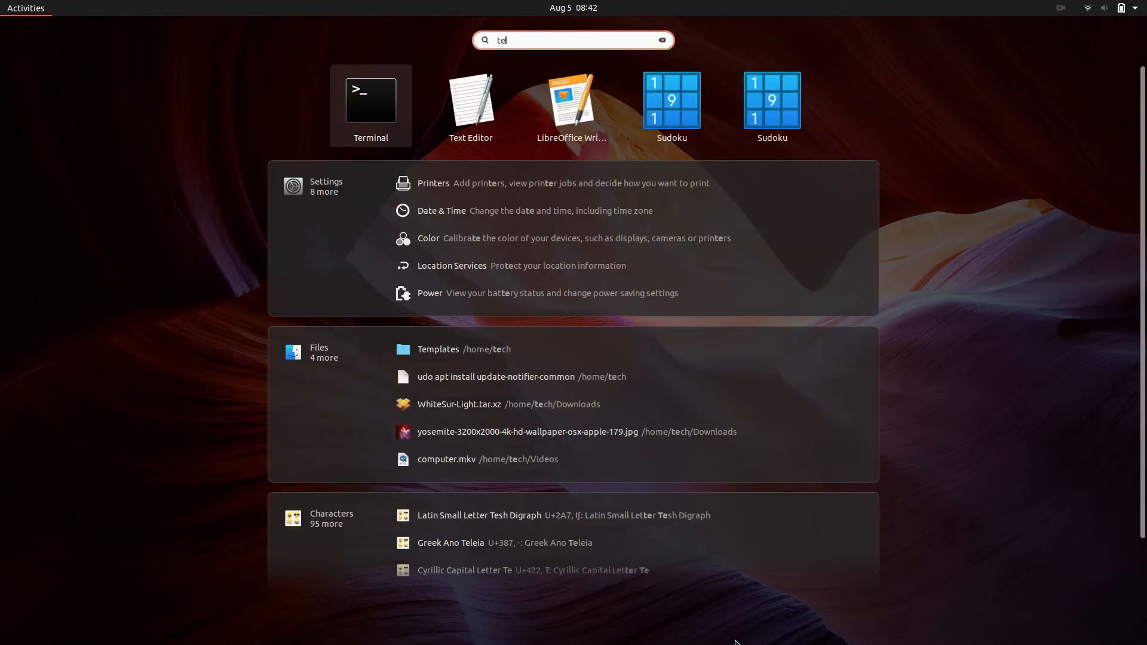
key(Return)
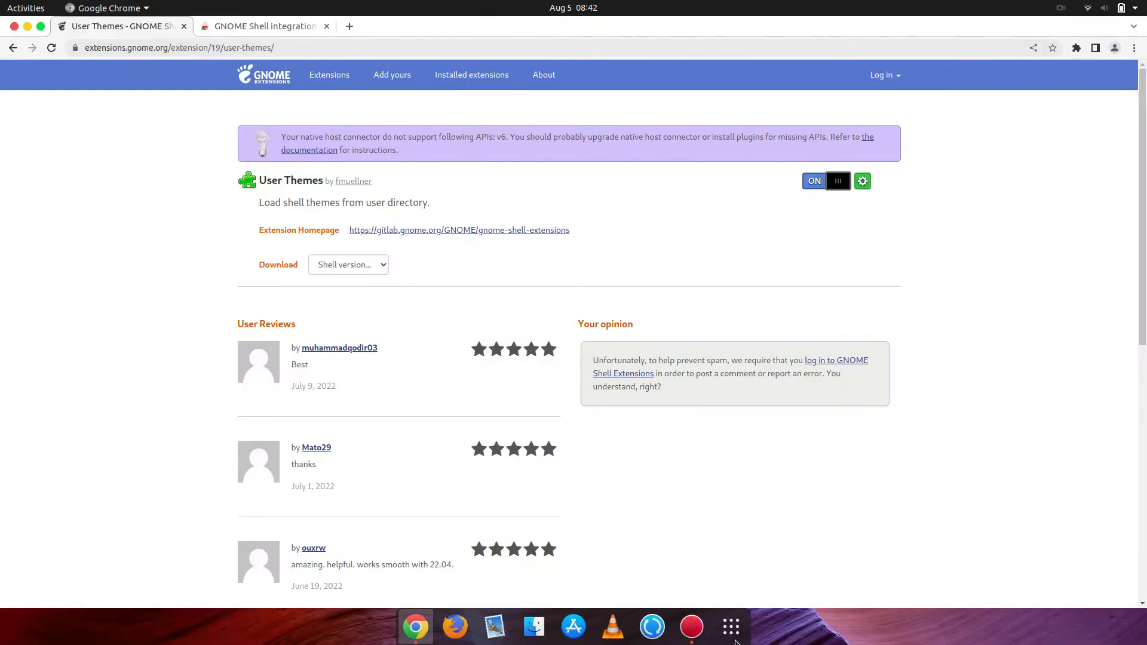
- Relaunch Tweaks, maximize its window and show the Appearance settings
key(super)
text(twe)
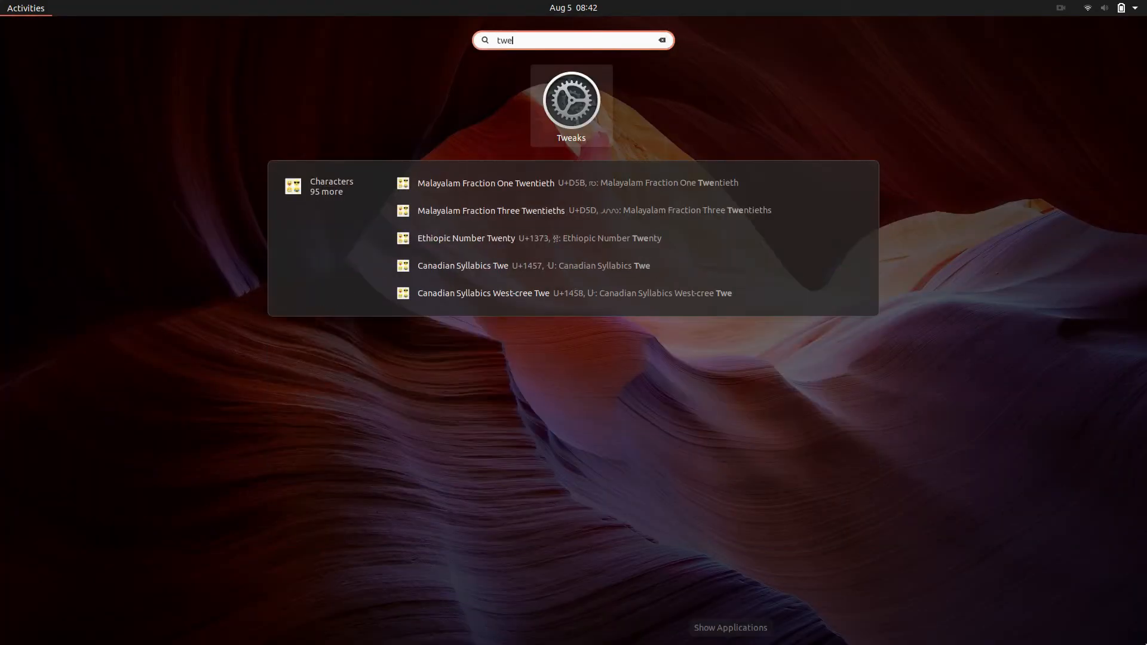
key(Return)
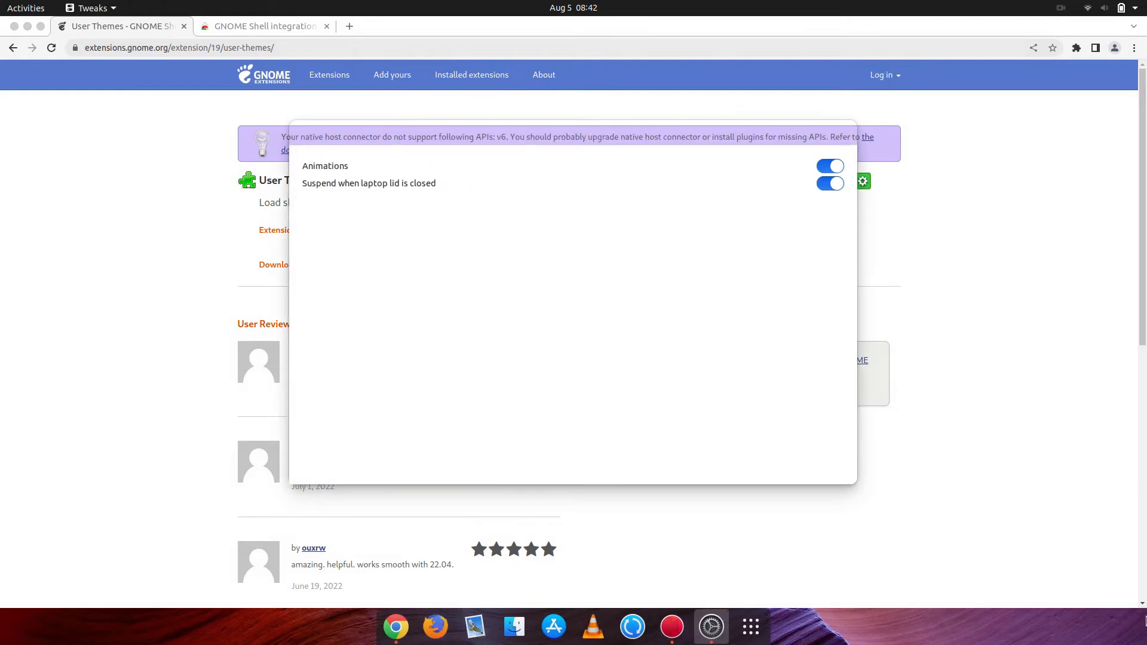
click(713, 116)
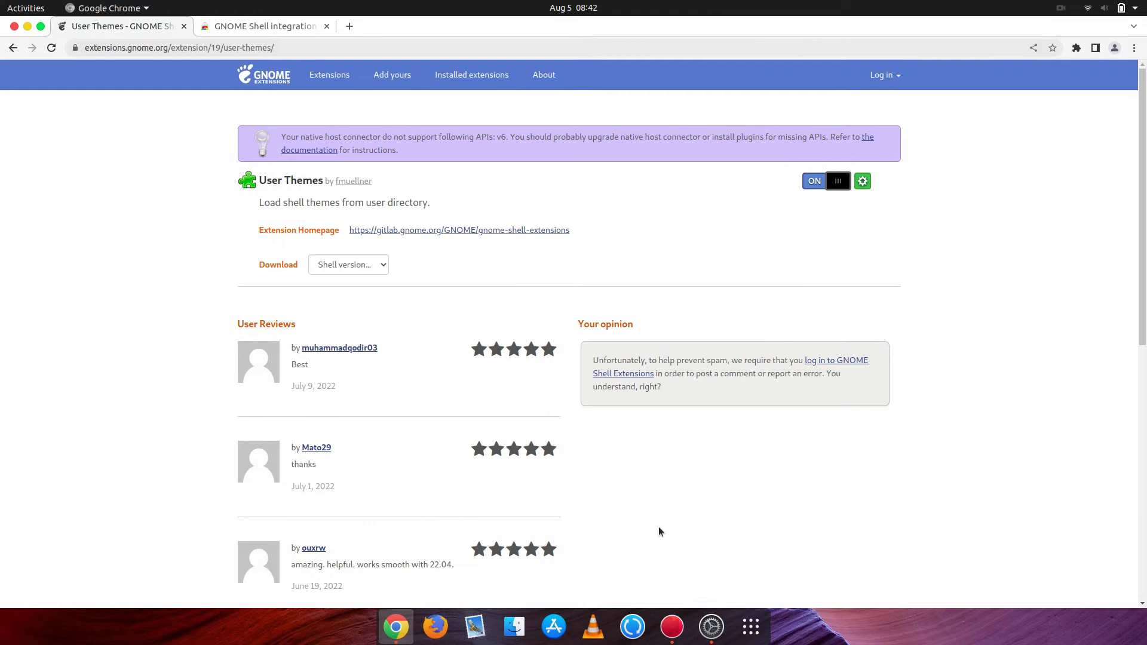
click(702, 632)
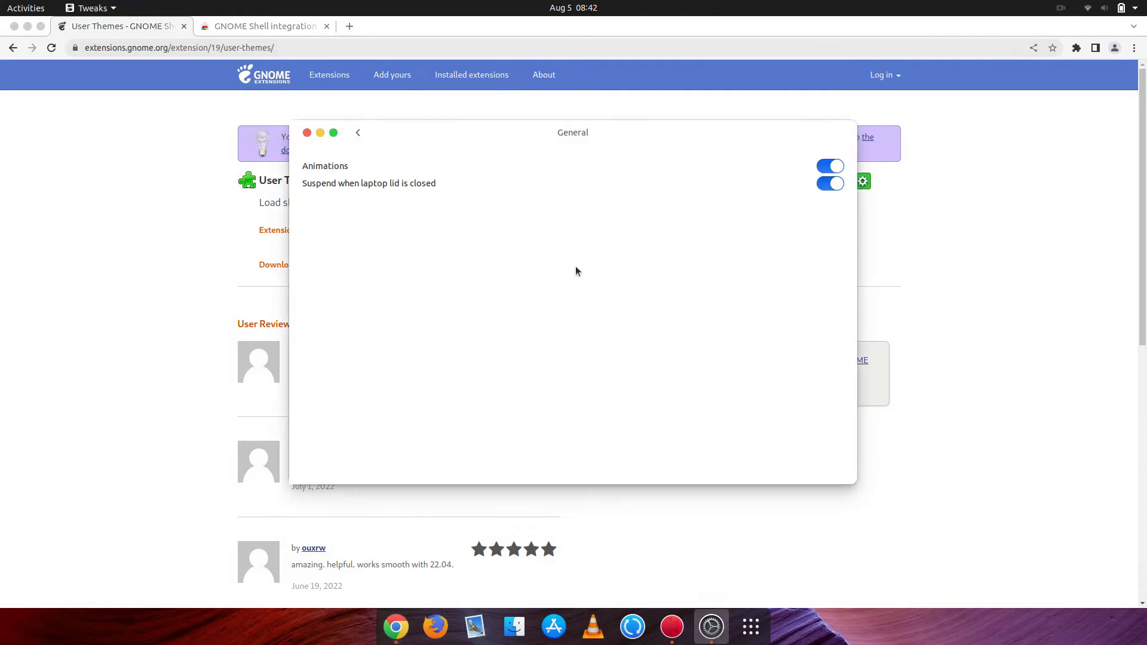
double_click(578, 133)
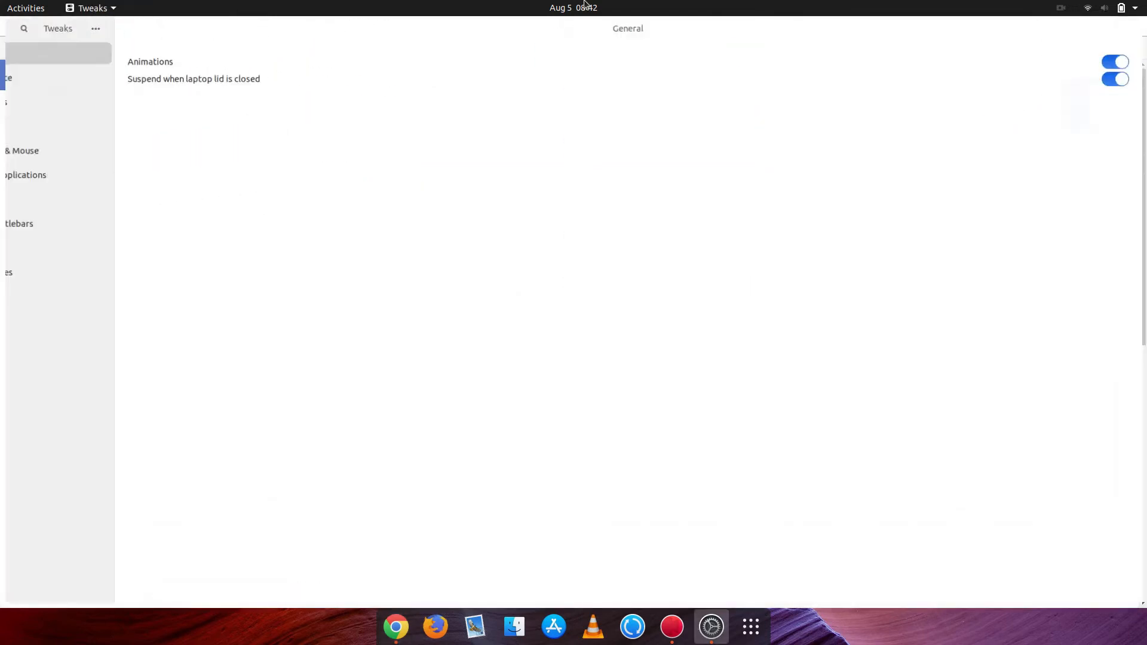
click(116, 84)
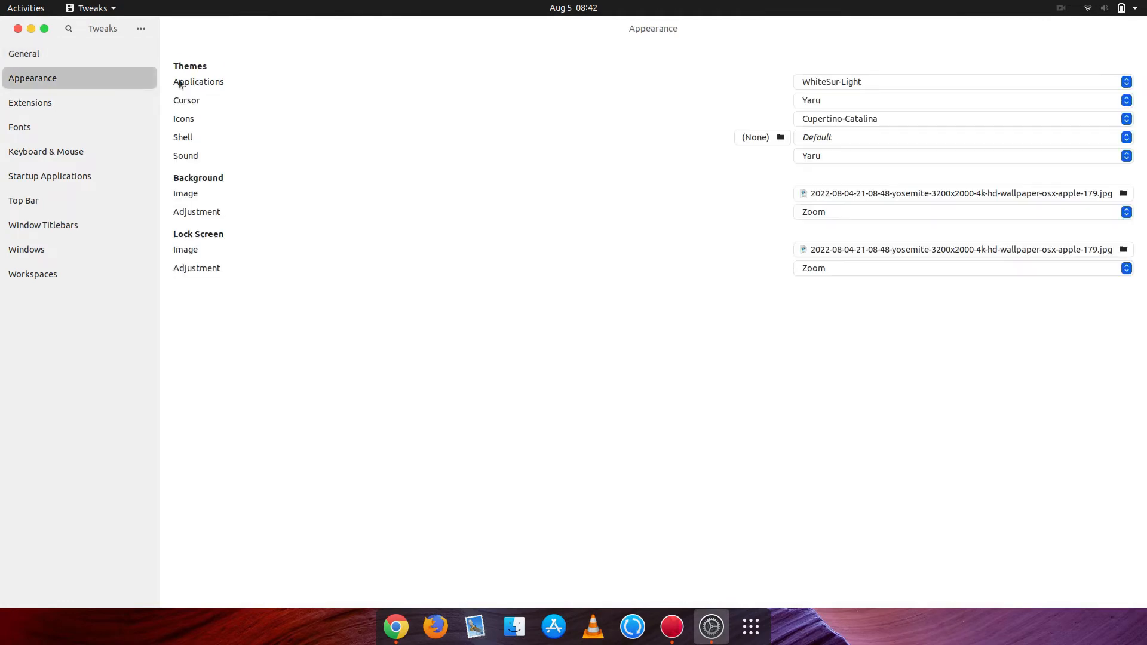
- Install the shell theme from the mcOS11-Shell.zip archive in the Downloads folder
click(767, 138)
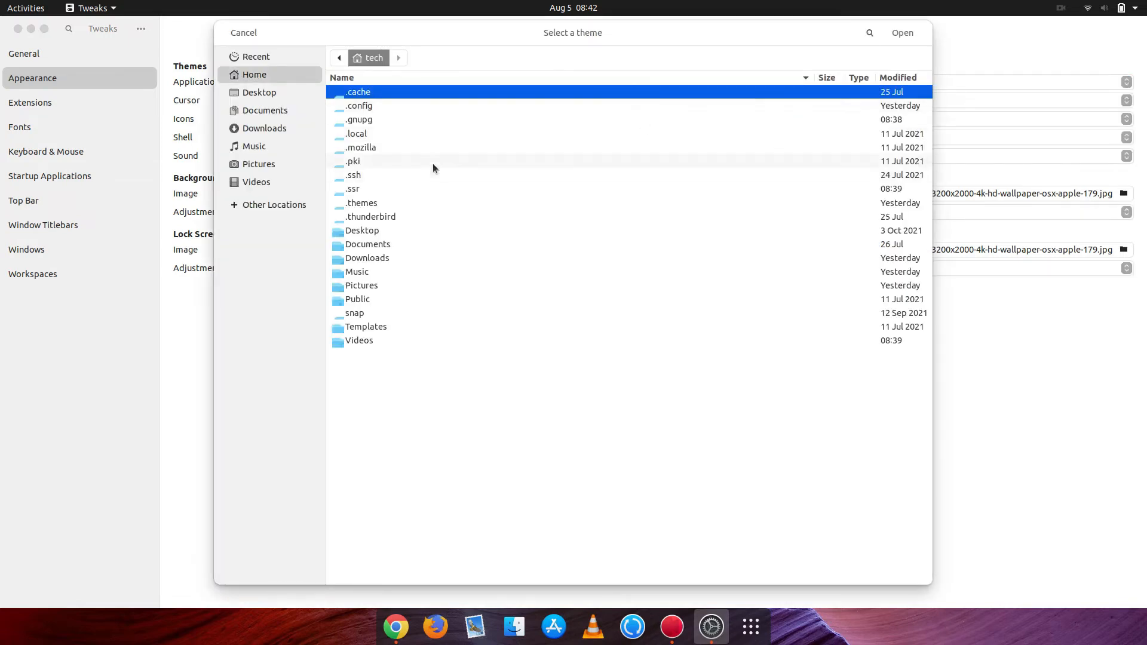
click(313, 131)
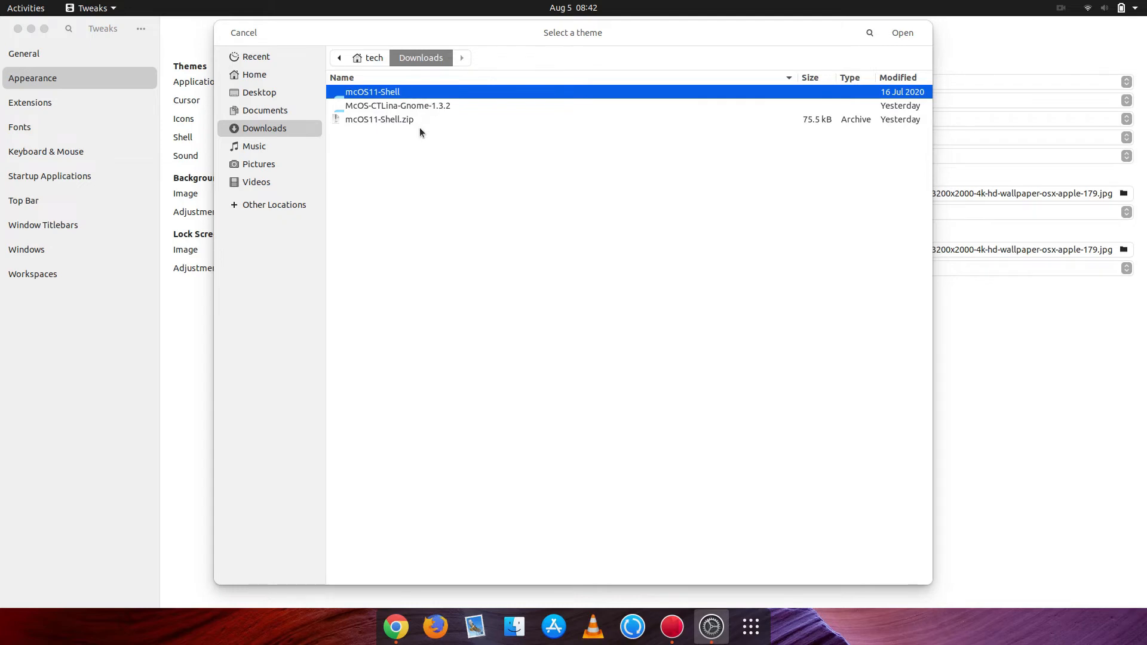
double_click(433, 93)
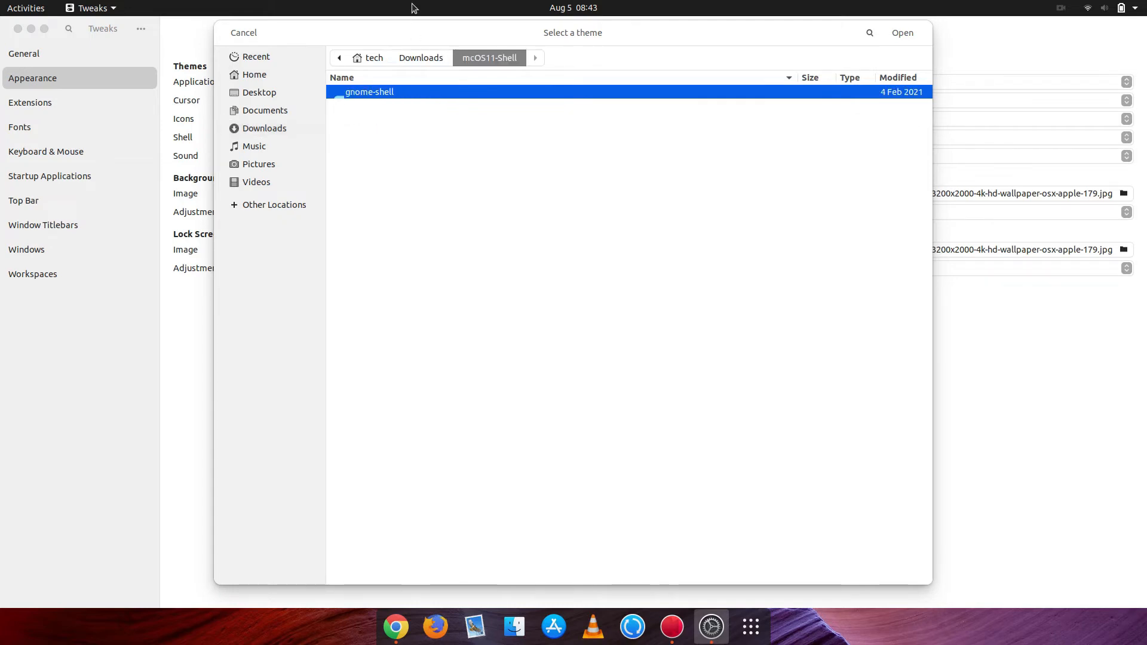
click(429, 55)
double_click(429, 120)
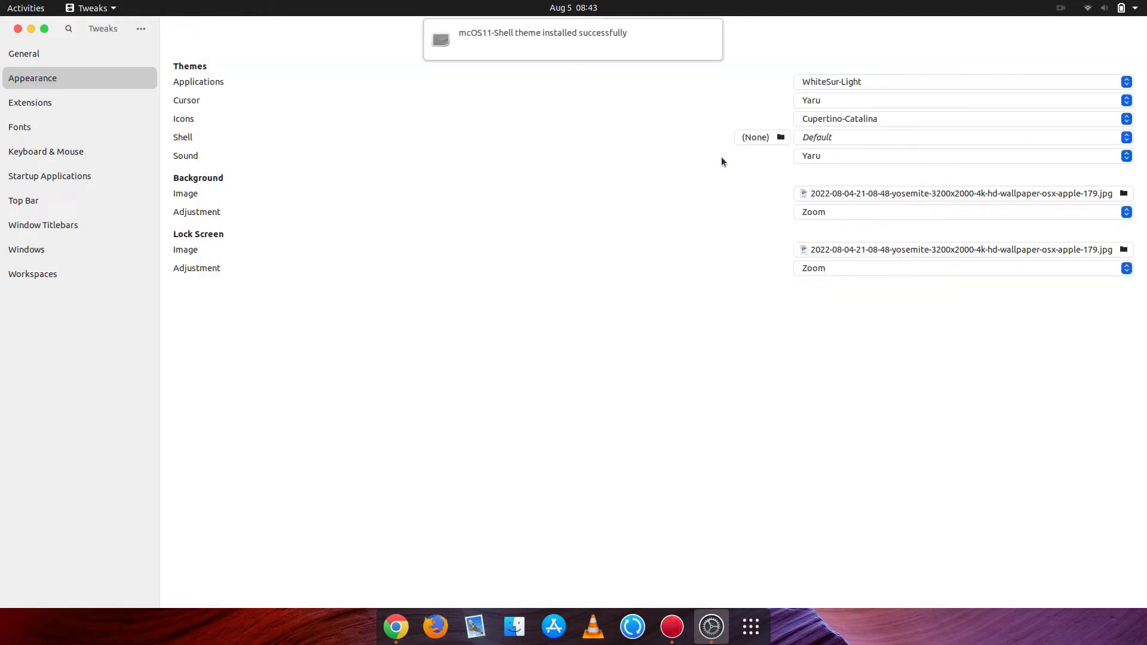
- Try the McOS11-Shell theme for the shell, and set the shell theme to WhiteSur-Light
click(848, 138)
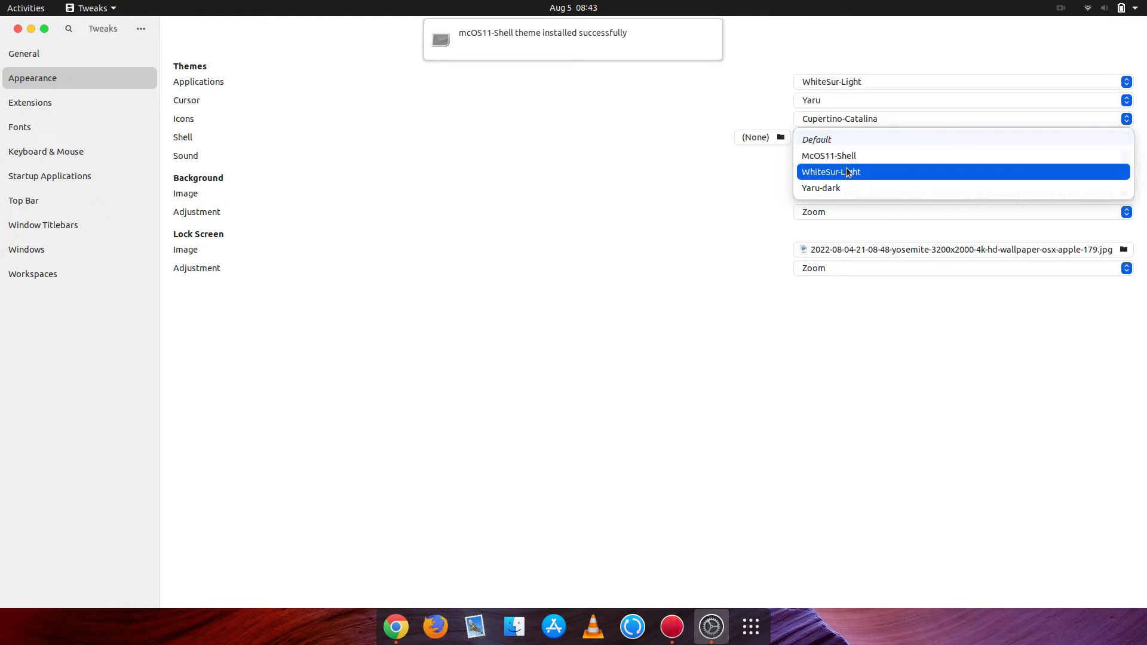
click(854, 159)
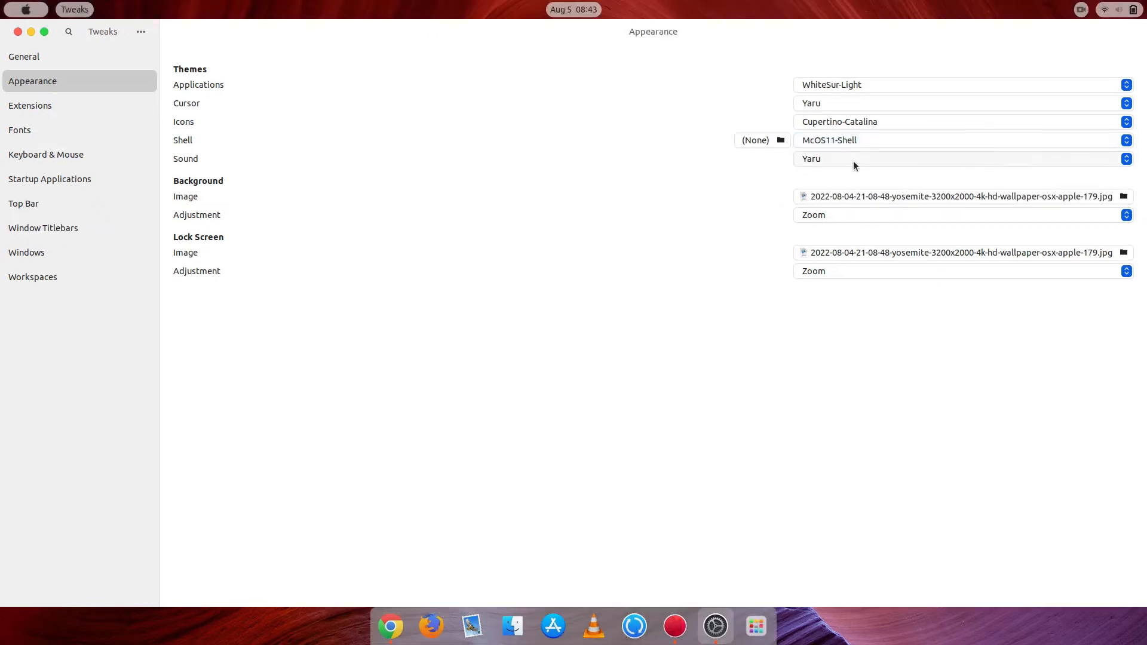
click(869, 139)
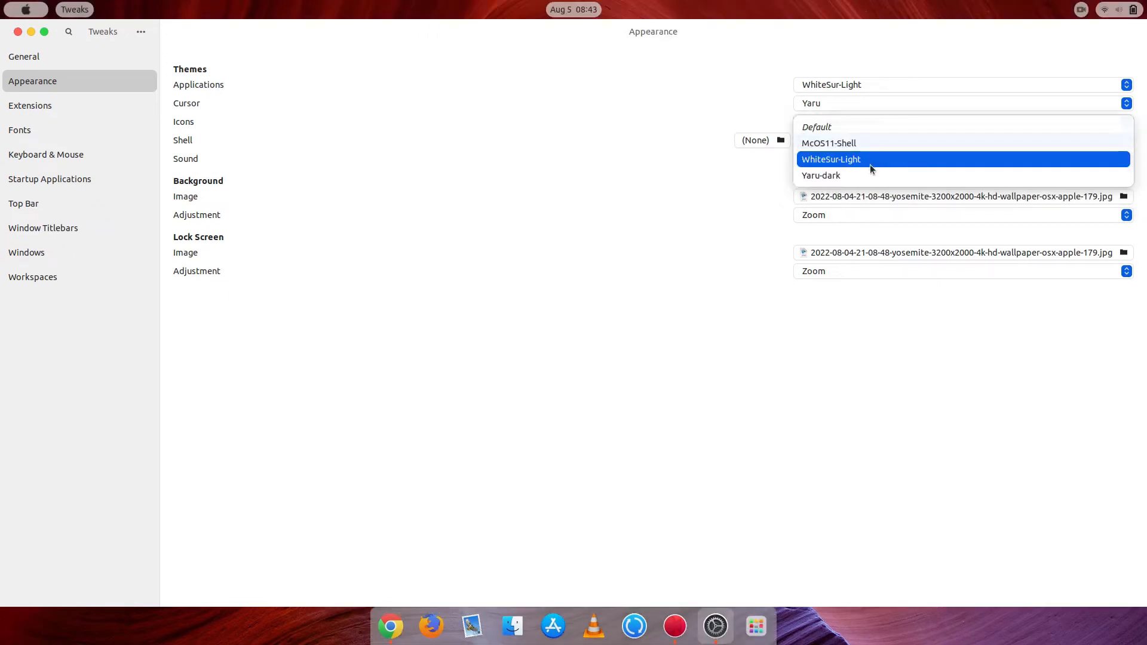
click(870, 163)
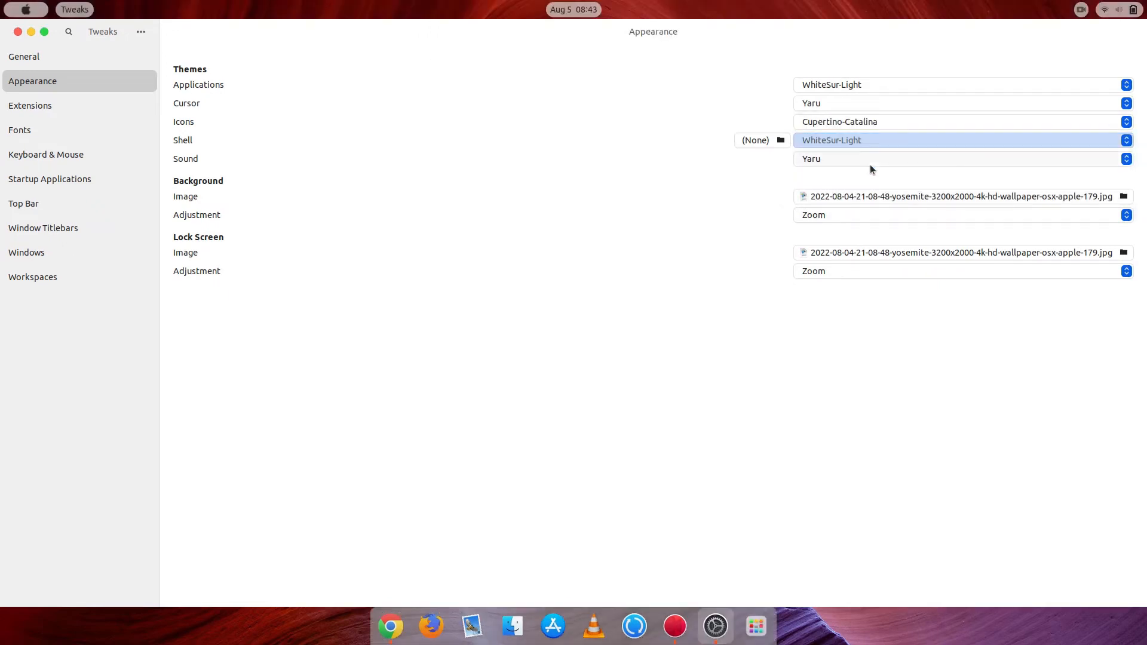
- Set the shell theme to McOS11-Shell, and close the Tweaks and Chrome windows
click(881, 135)
click(880, 118)
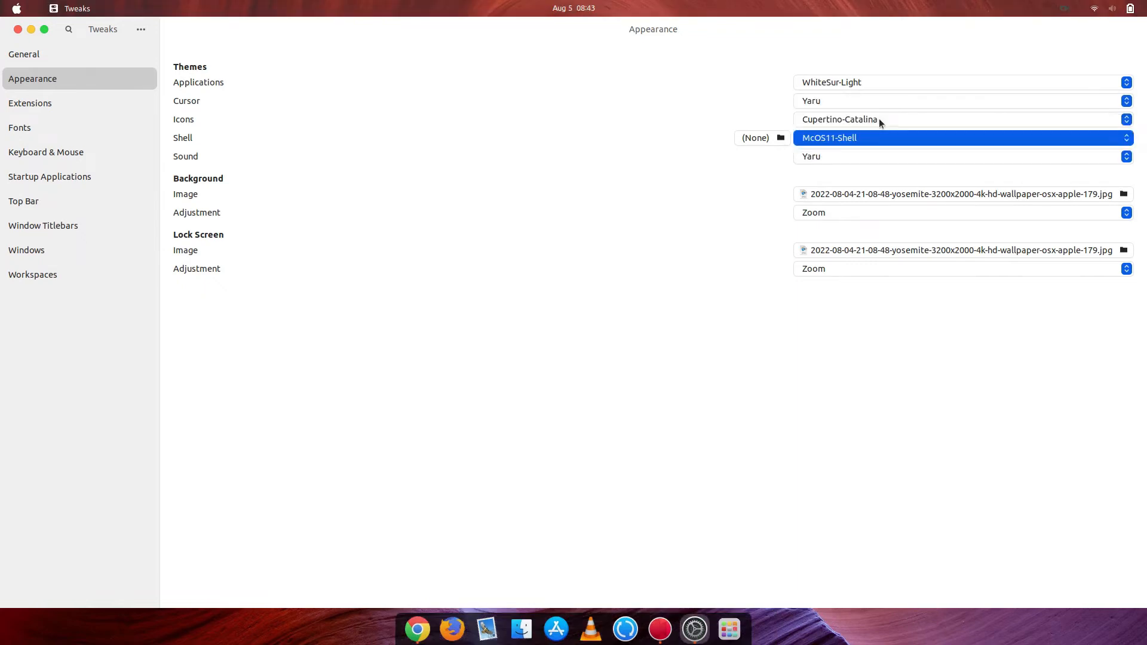
click(18, 32)
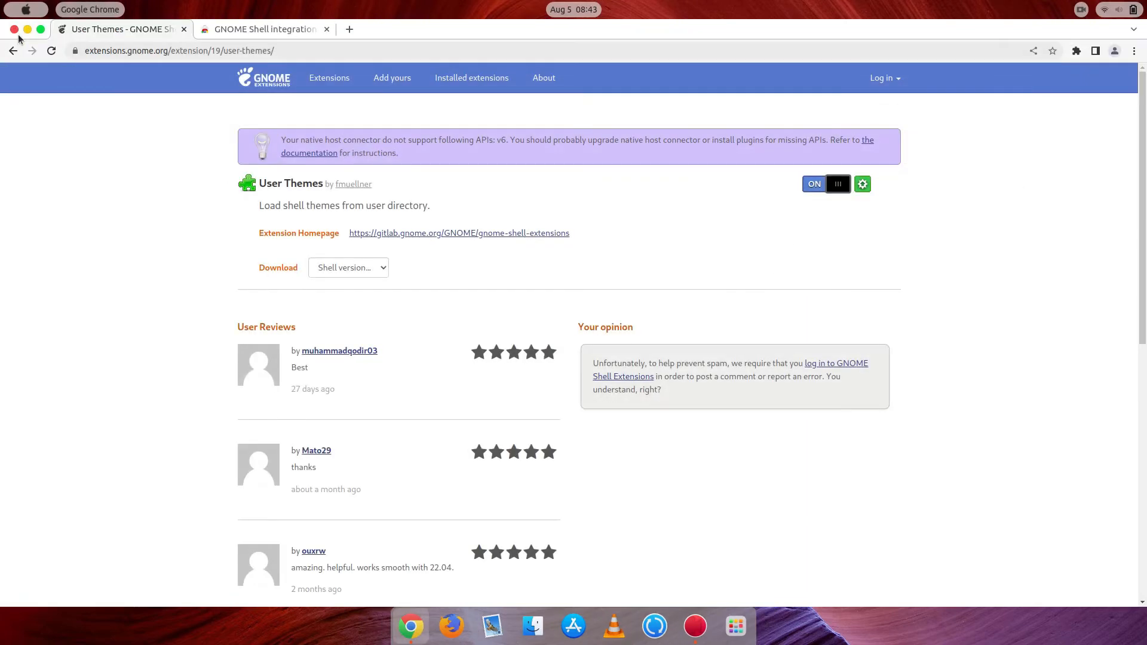
click(14, 29)
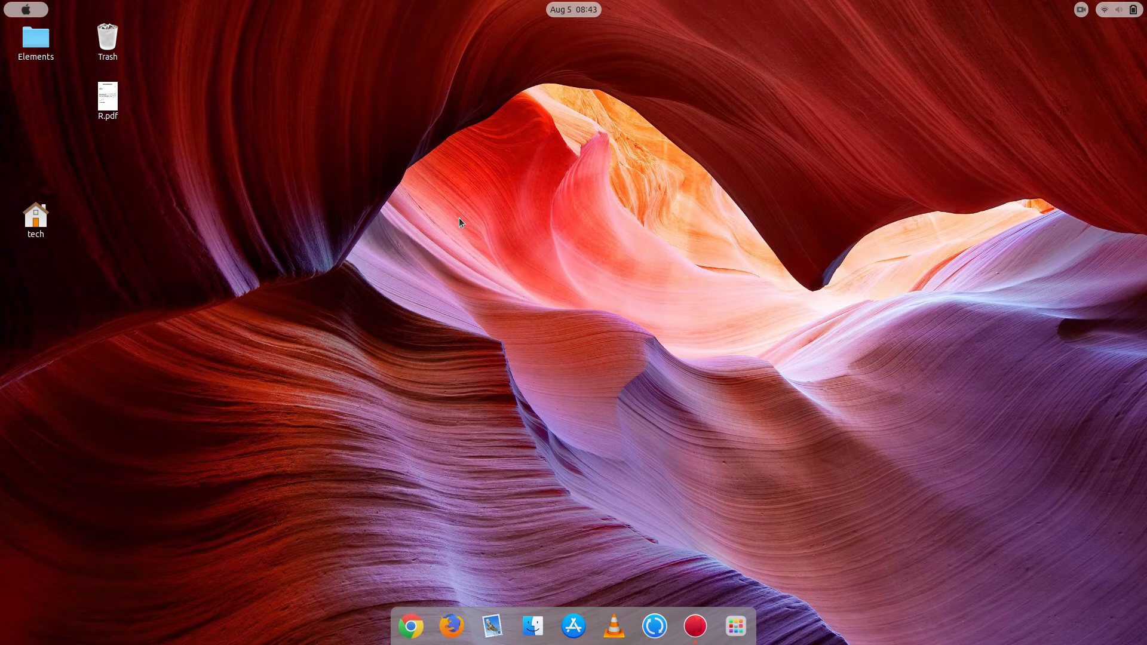
- Check the look of the activities overview and of the calendar and notification popup, closing each one
click(20, 10)
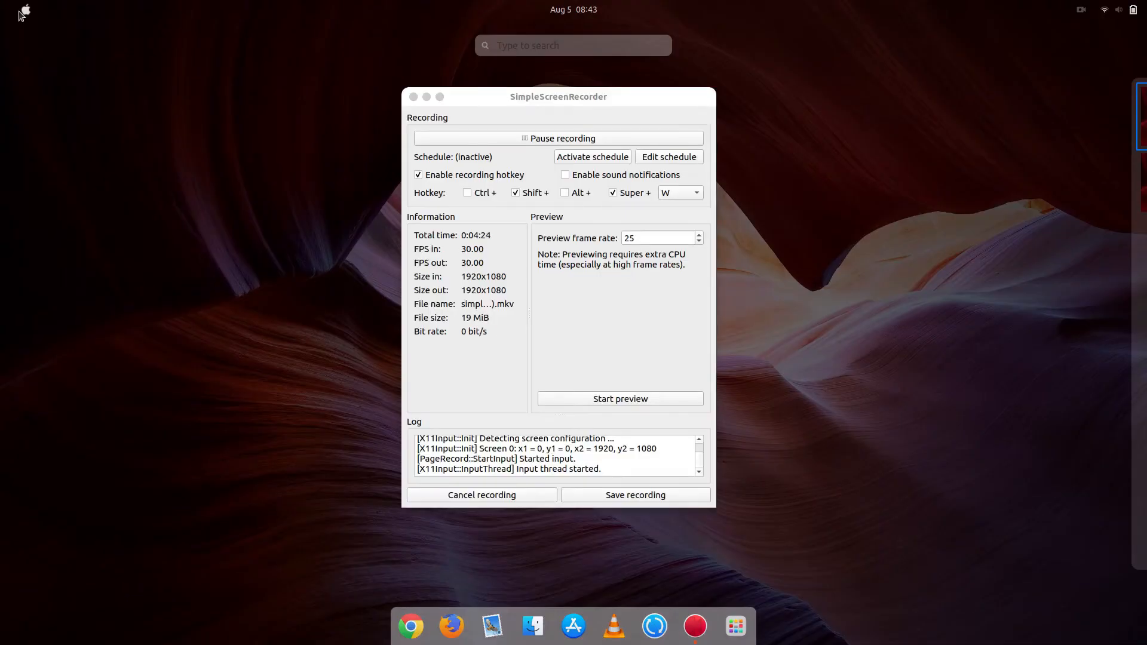
click(23, 10)
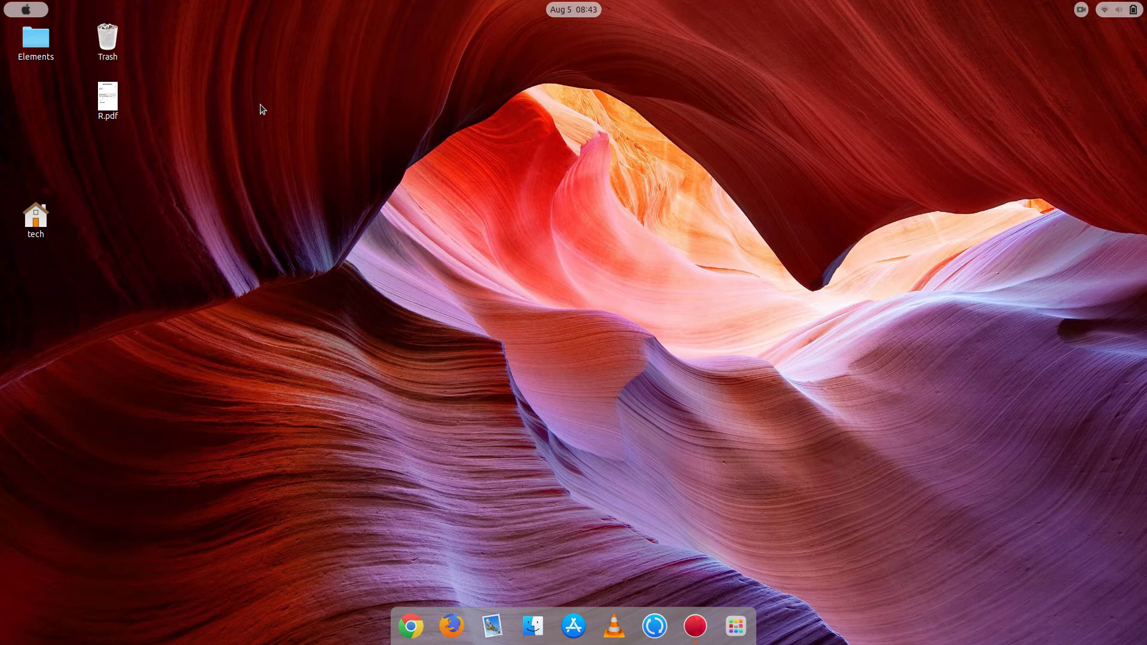
click(587, 11)
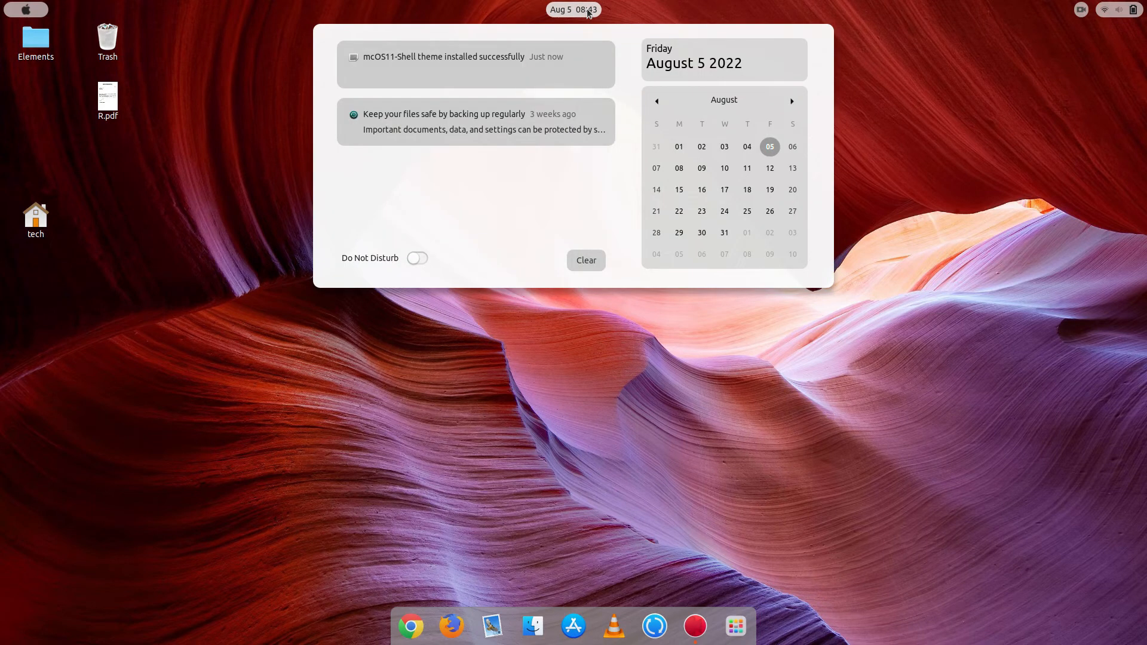
click(588, 13)
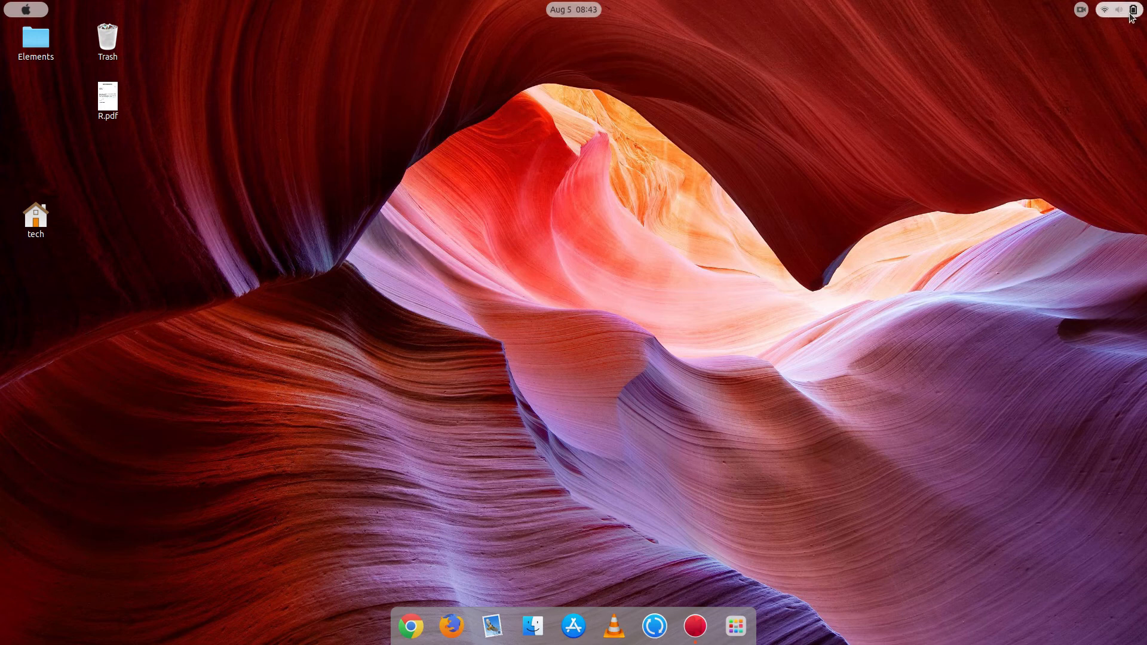
- Raise the screen brightness slightly and turn the sound volume up to maximum
click(1129, 12)
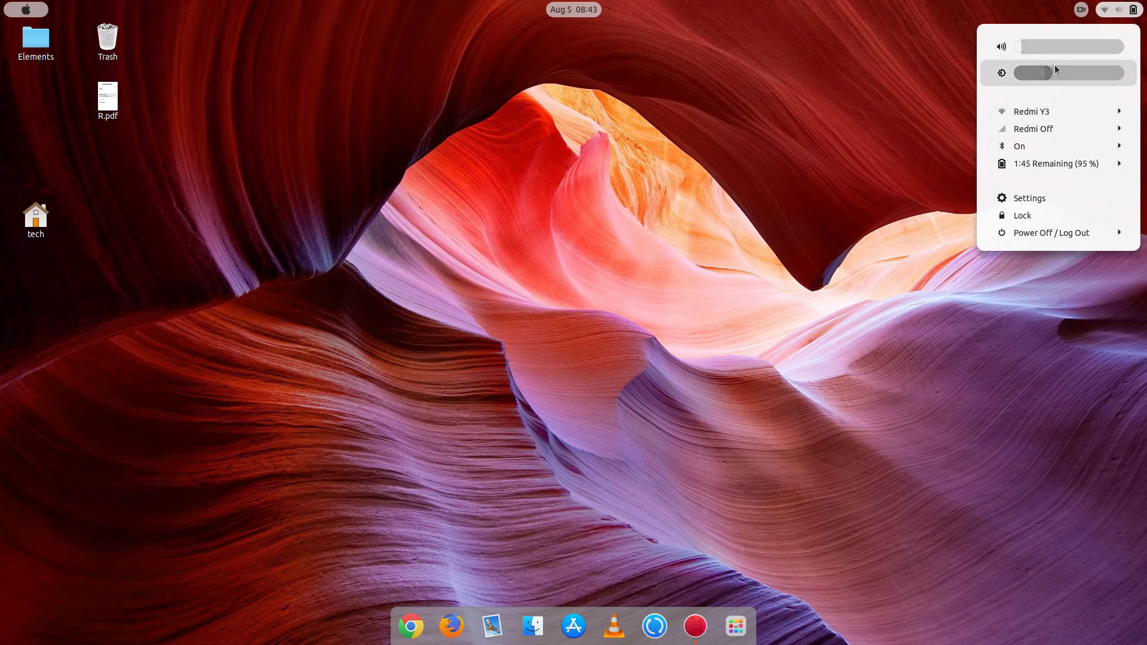
drag(1020, 74, 1041, 86)
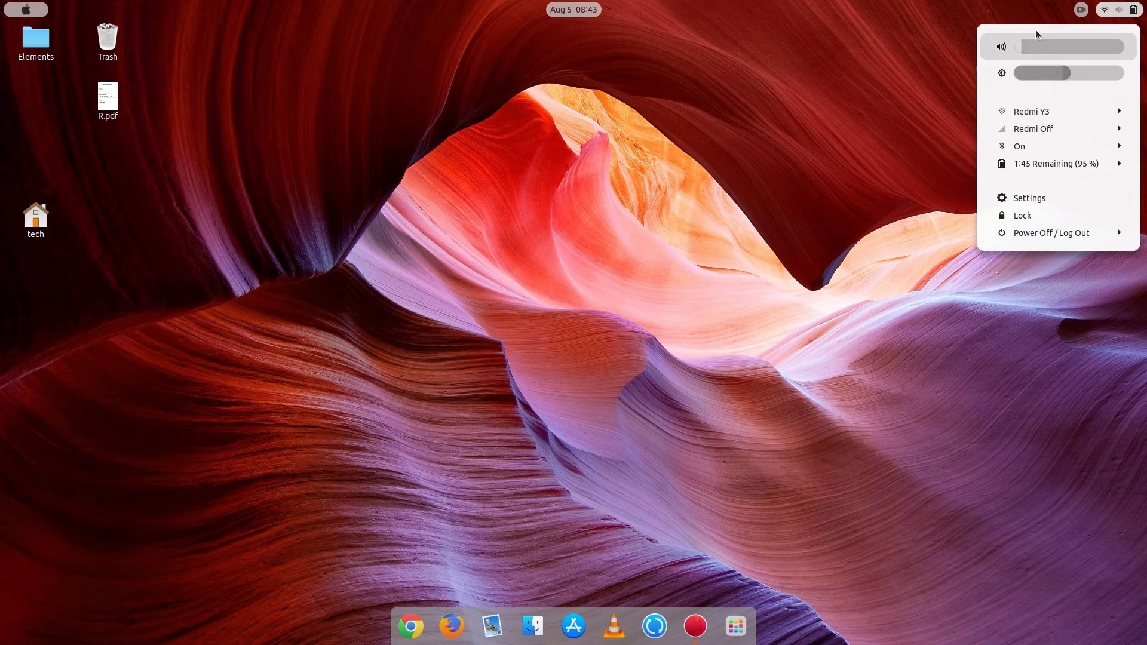
drag(1022, 47, 1146, 42)
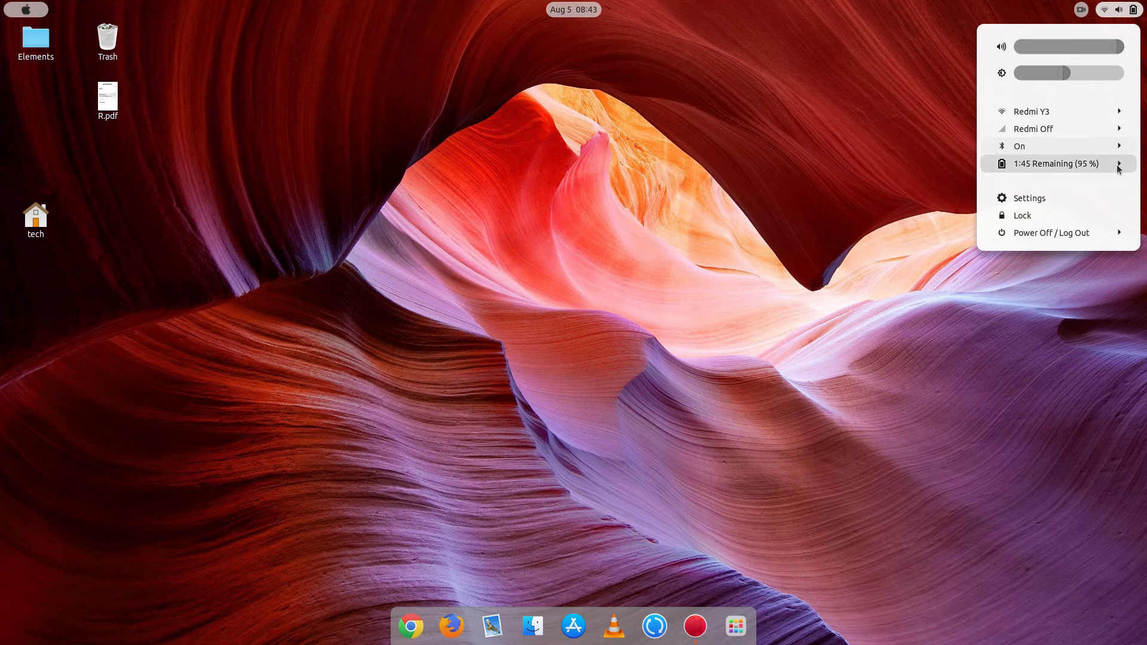
- Open the system Settings, look through the list of categories and close the window
click(1096, 201)
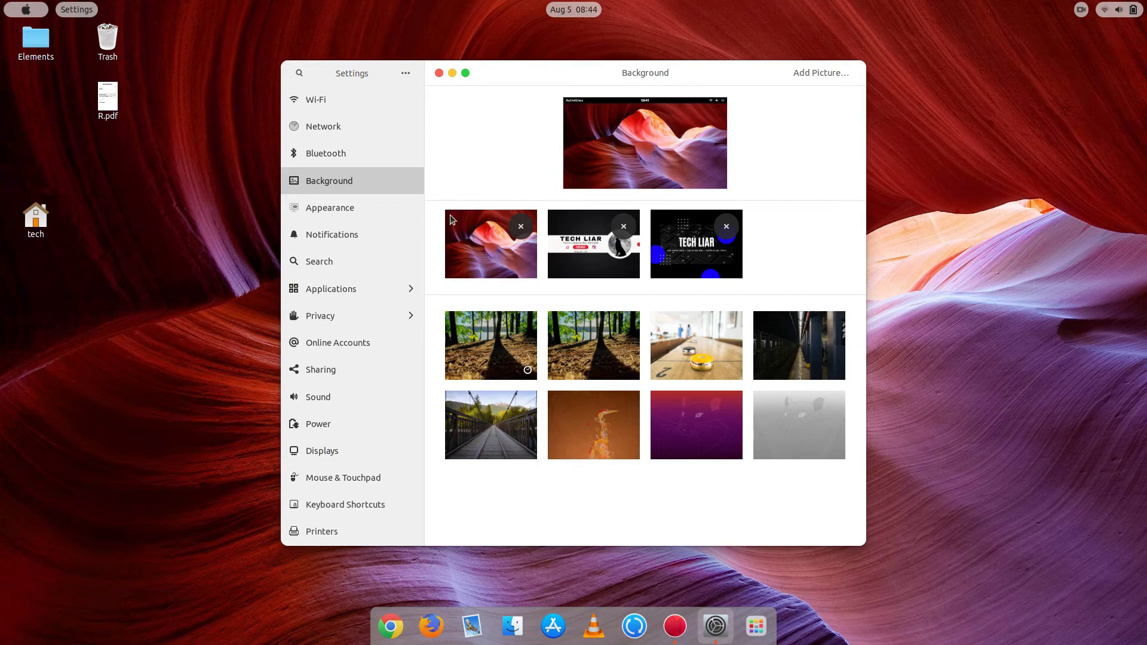
scroll(396, 391, down, 5)
scroll(396, 386, up, 5)
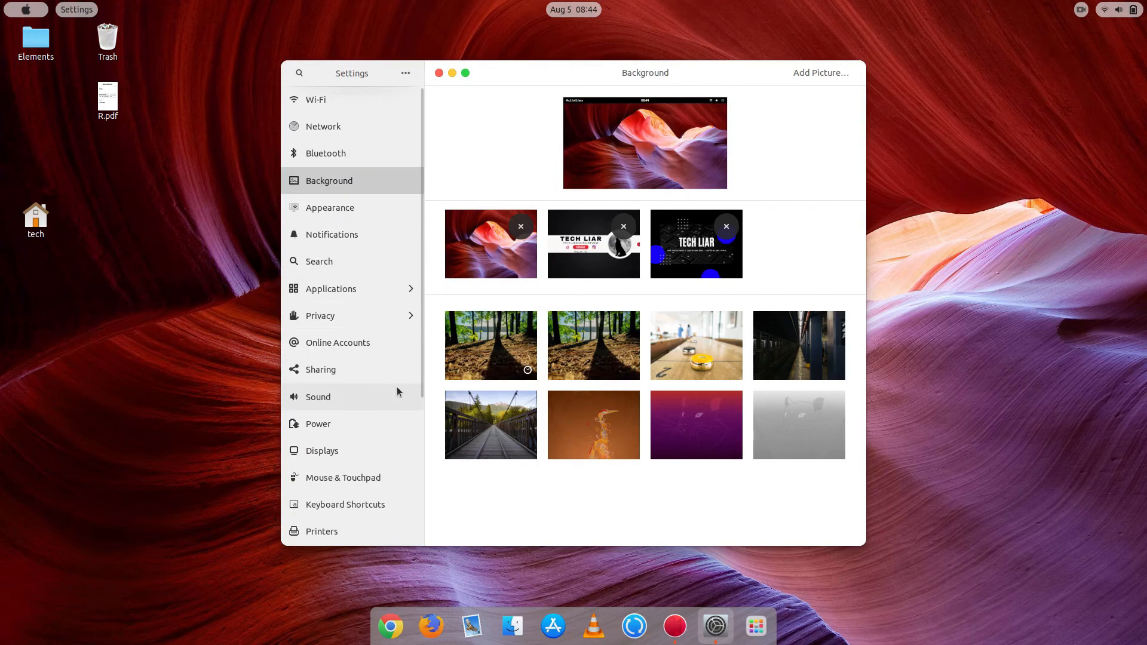
click(439, 73)
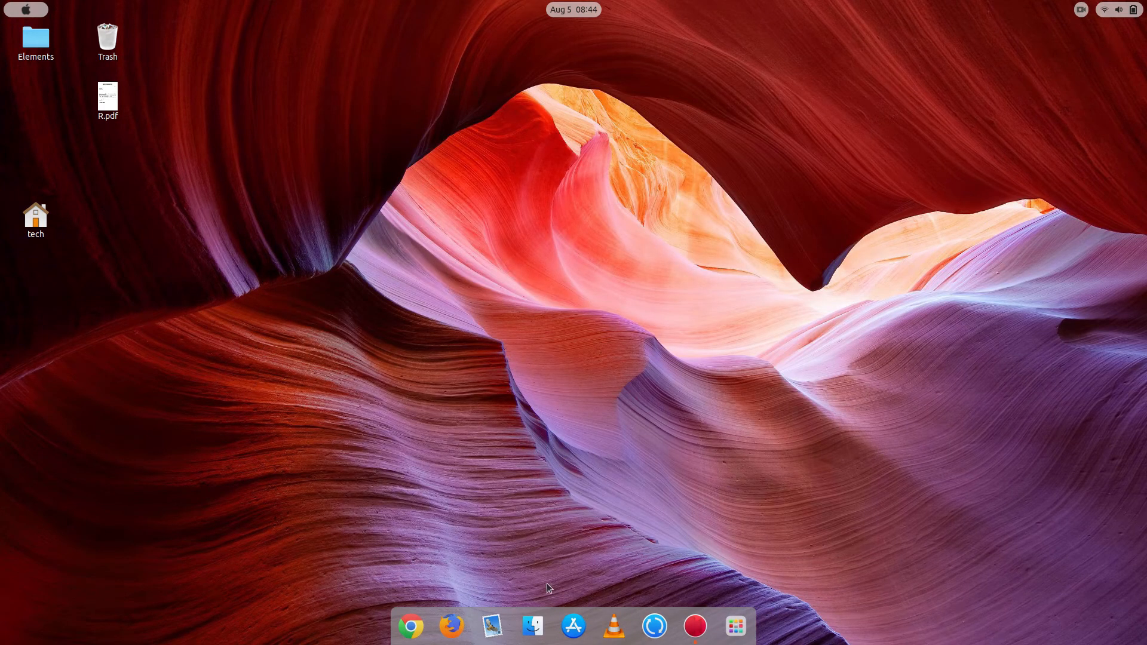
- Display the grid of all applications and look through the icons on both pages
click(567, 9)
click(199, 88)
click(46, 55)
click(735, 626)
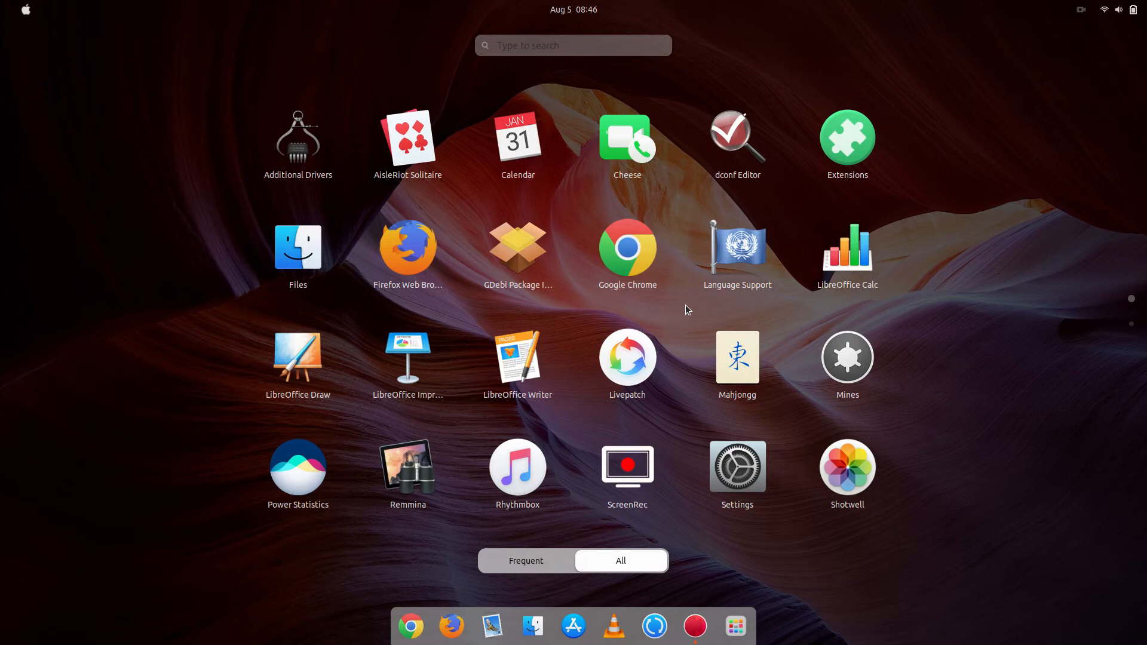
scroll(686, 308, down, 1)
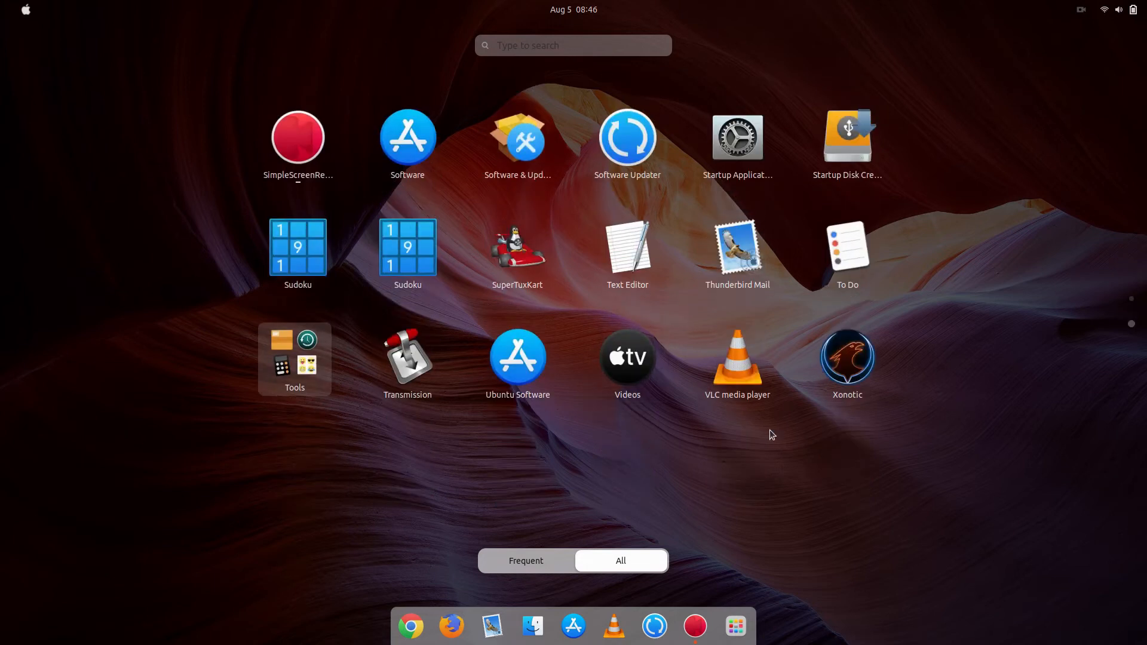
scroll(720, 379, up, 1)
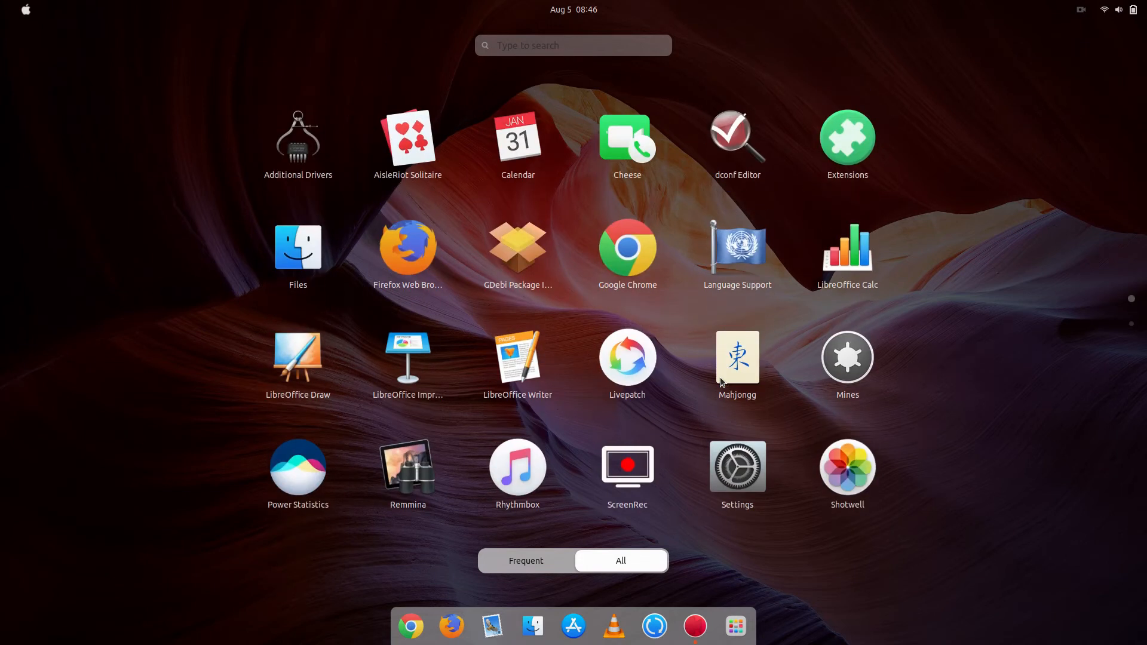
- Launch Tweaks, view the Appearance settings and look through the list of installed extensions
text(twe)
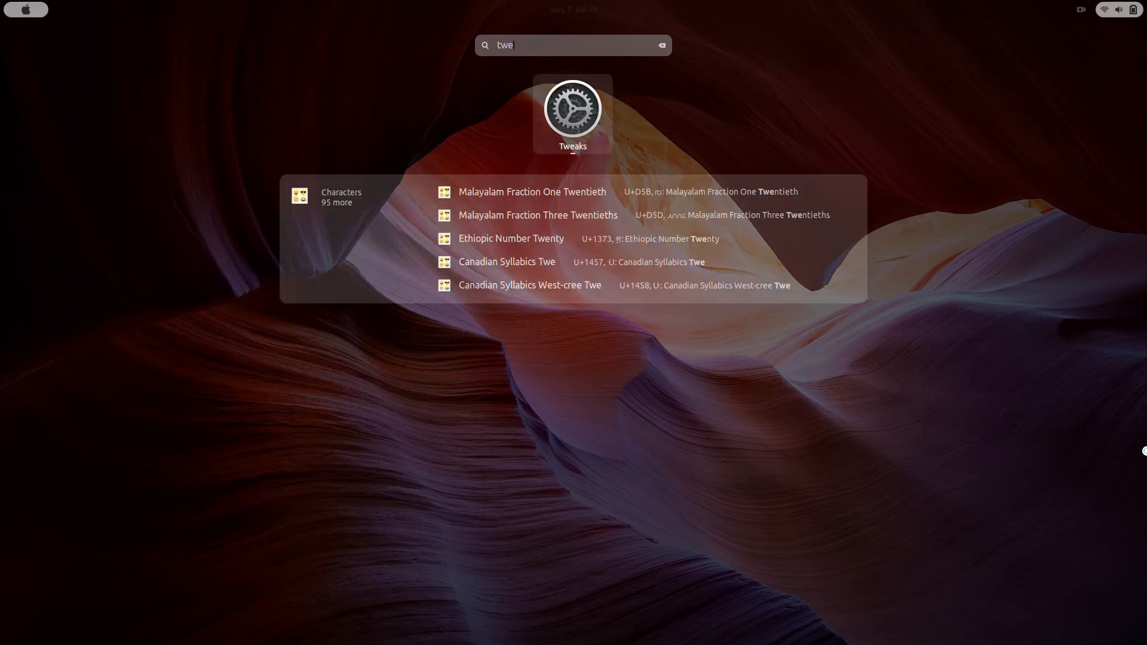
key(Return)
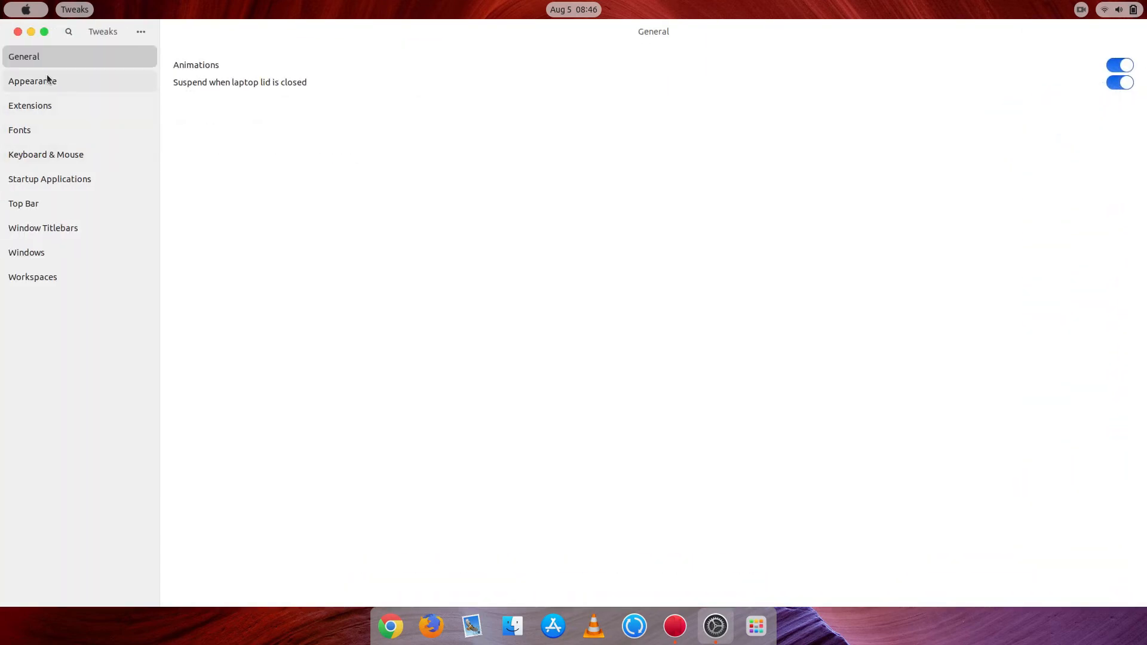
click(48, 78)
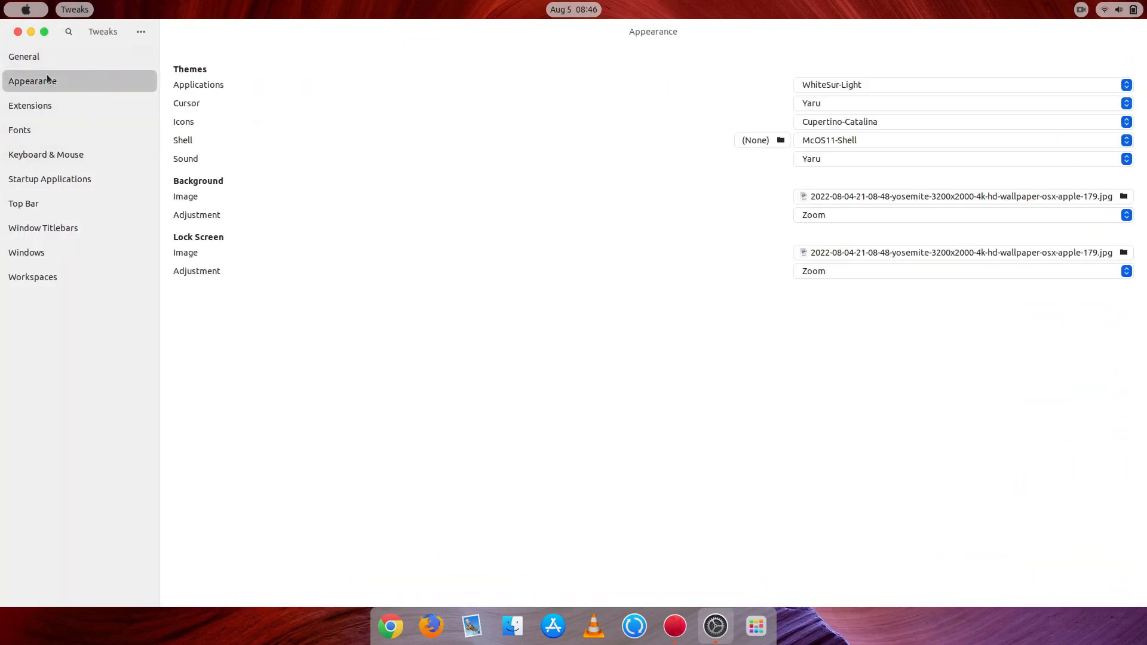
click(53, 106)
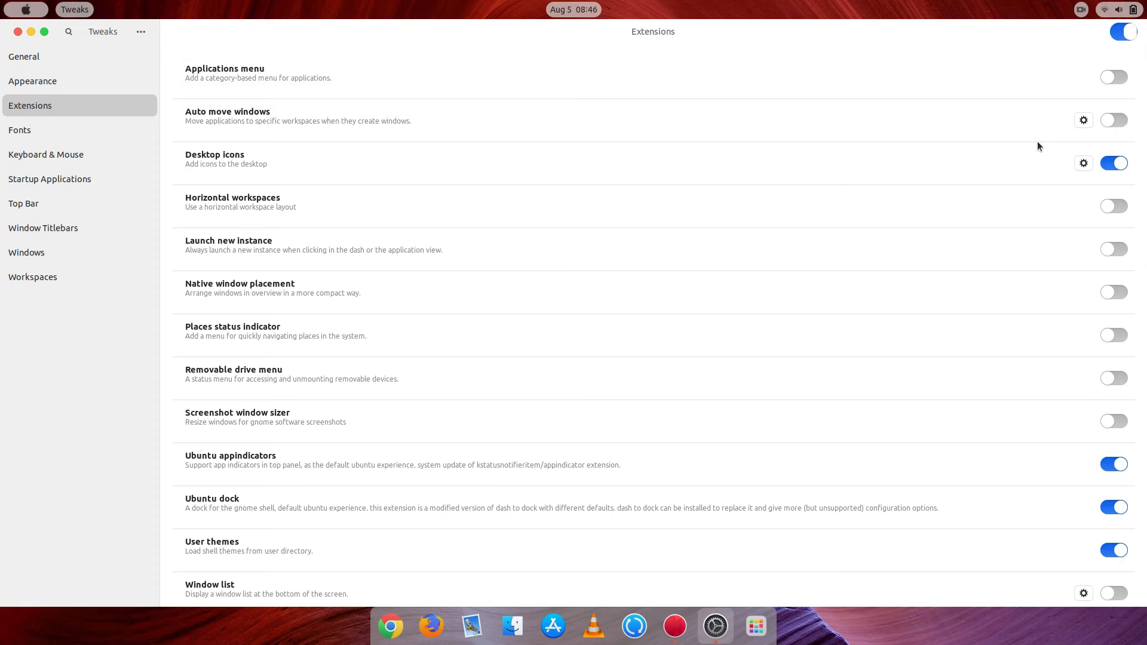
scroll(872, 148, down, 3)
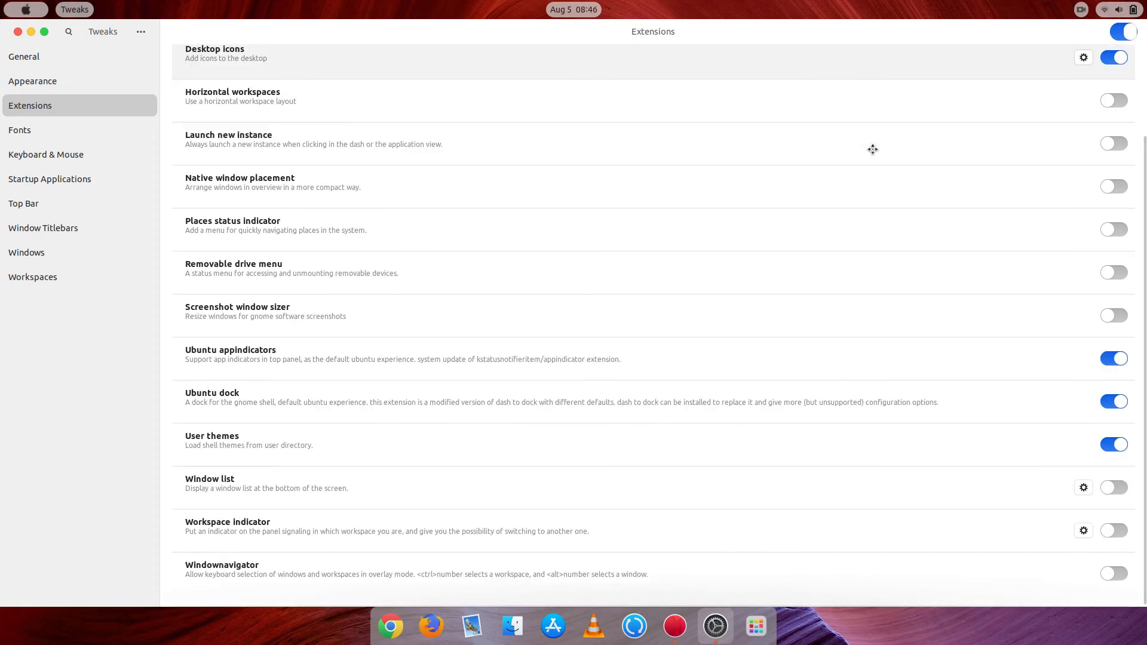
scroll(872, 149, up, 3)
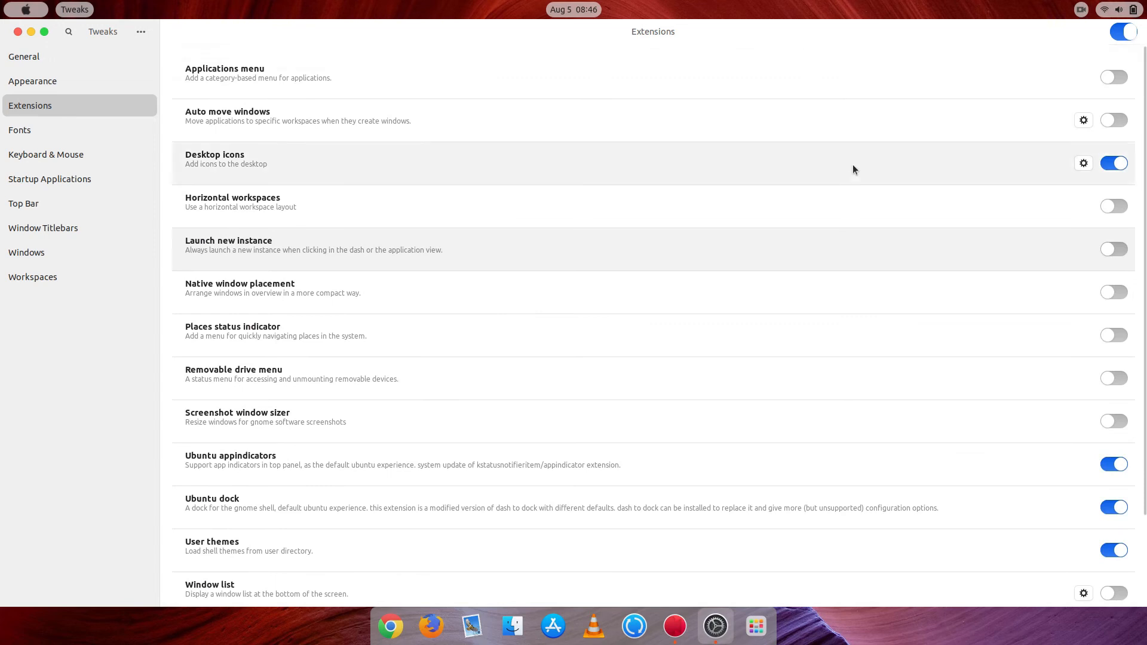
- Hide the personal folder and the trash icon in the Desktop icons extension's settings, and close the Tweaks window
click(1083, 163)
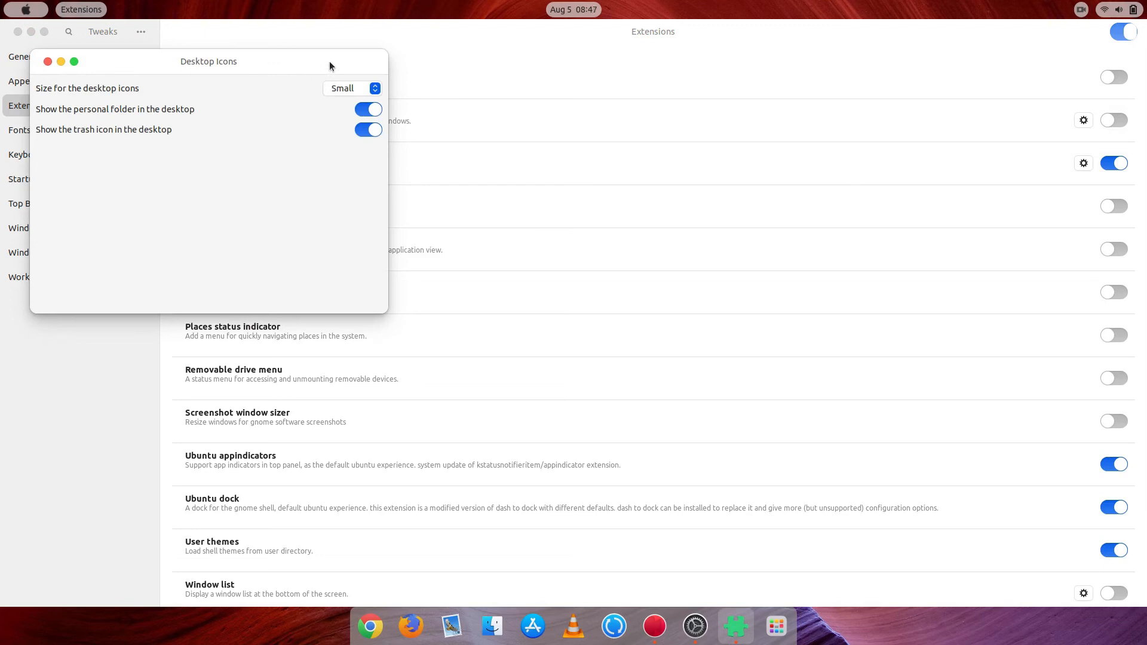
drag(329, 61, 447, 64)
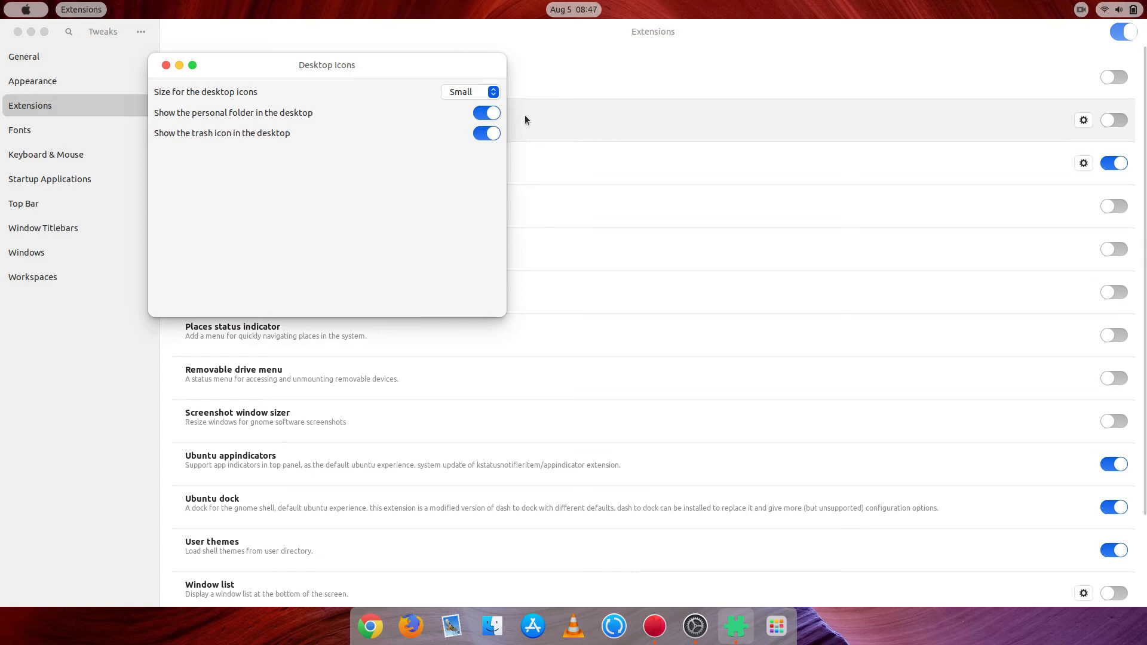
click(488, 114)
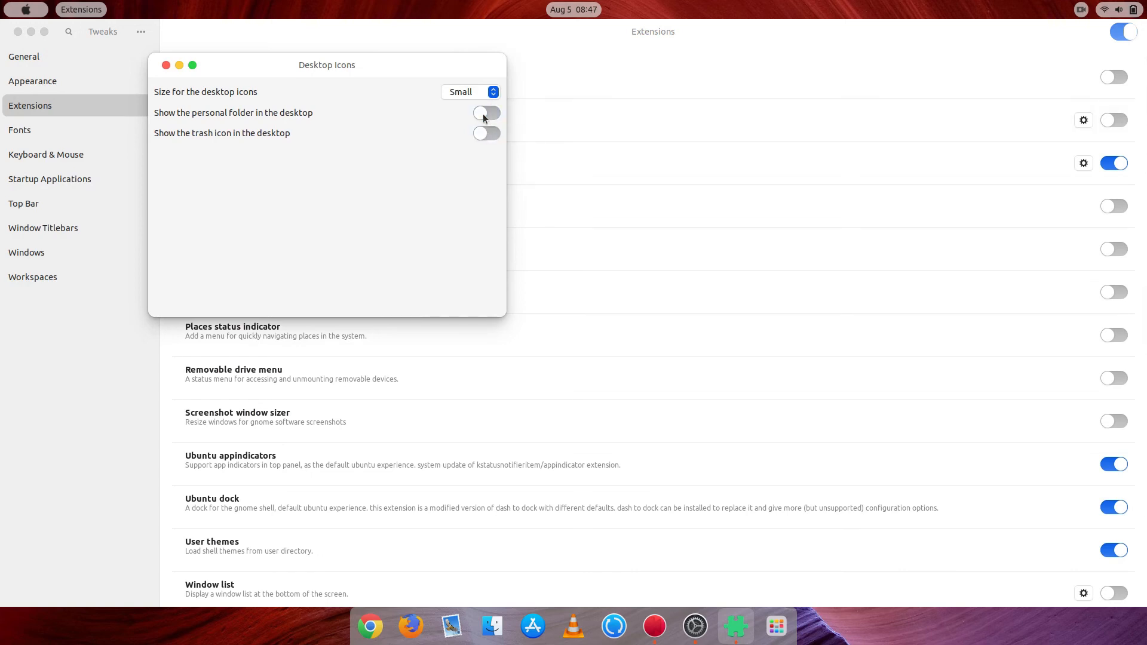
key(Escape)
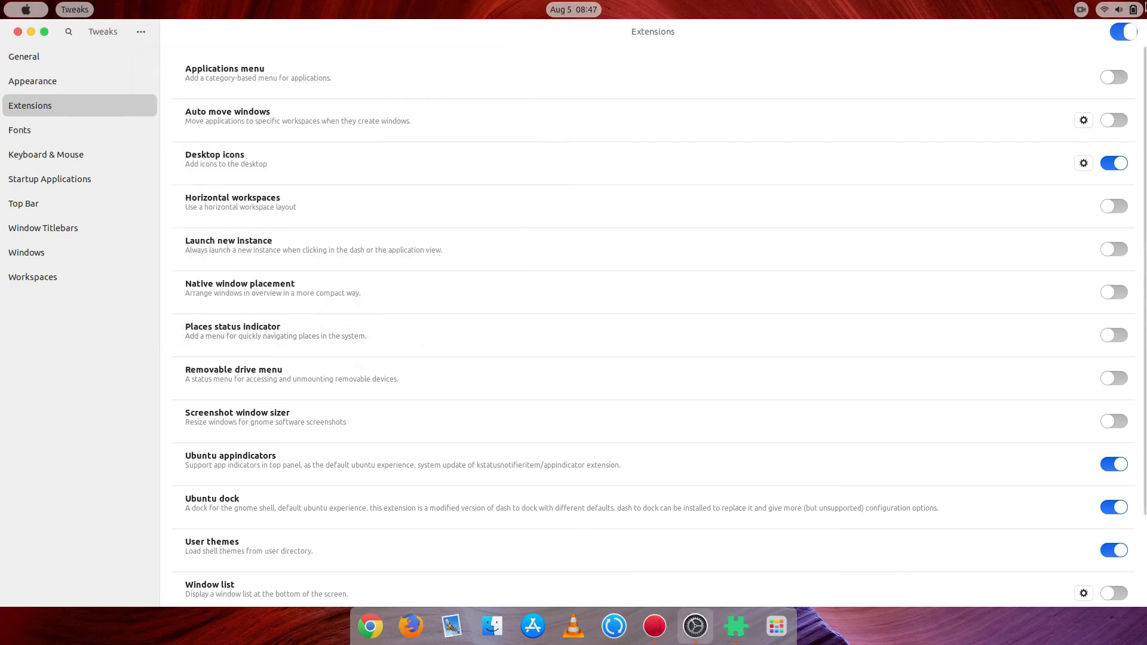
click(19, 32)
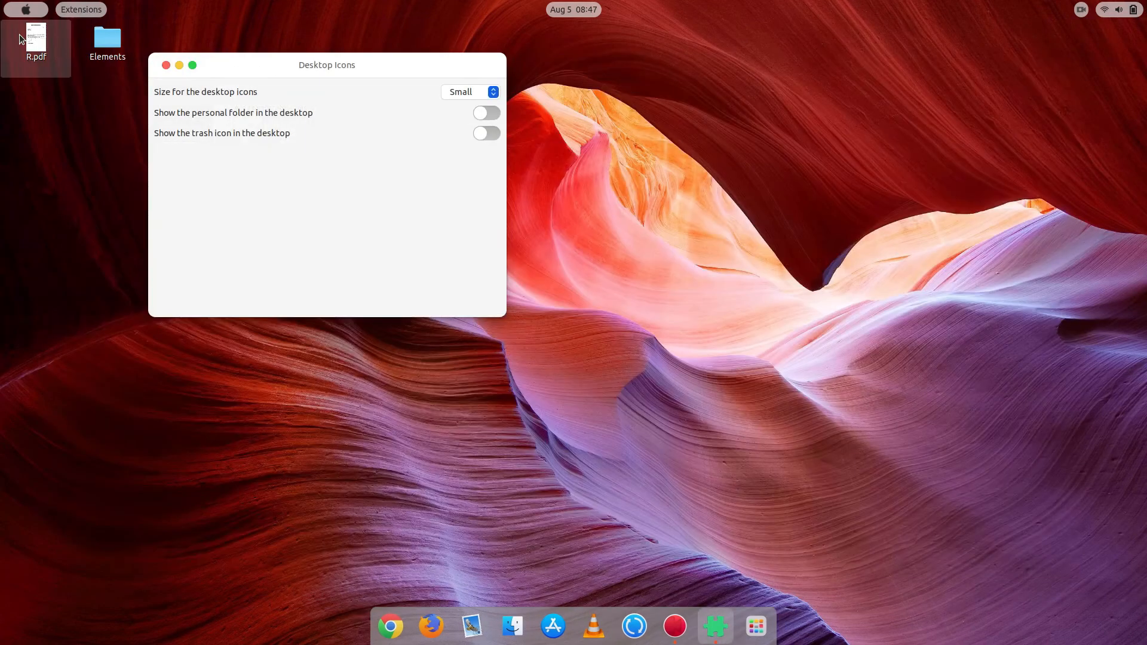
- Move the Desktop Icons window clear of the desktop icons and show the desktop's Elements folder in Files
drag(235, 61, 234, 90)
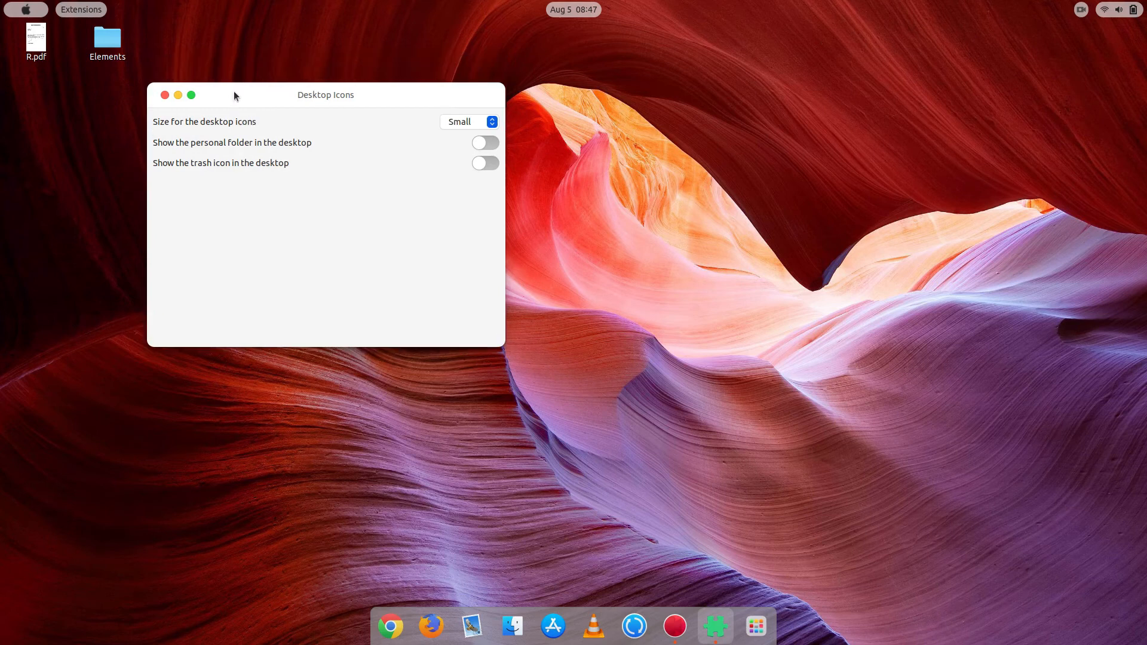
click(125, 31)
click(54, 35)
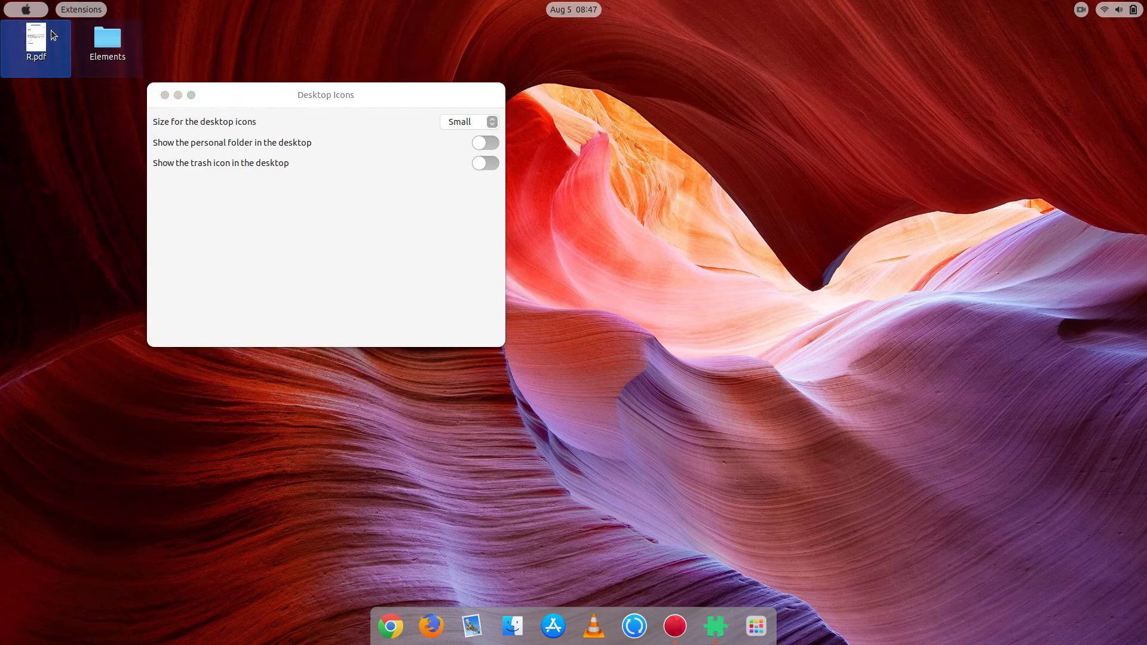
click(107, 39)
right_click(107, 39)
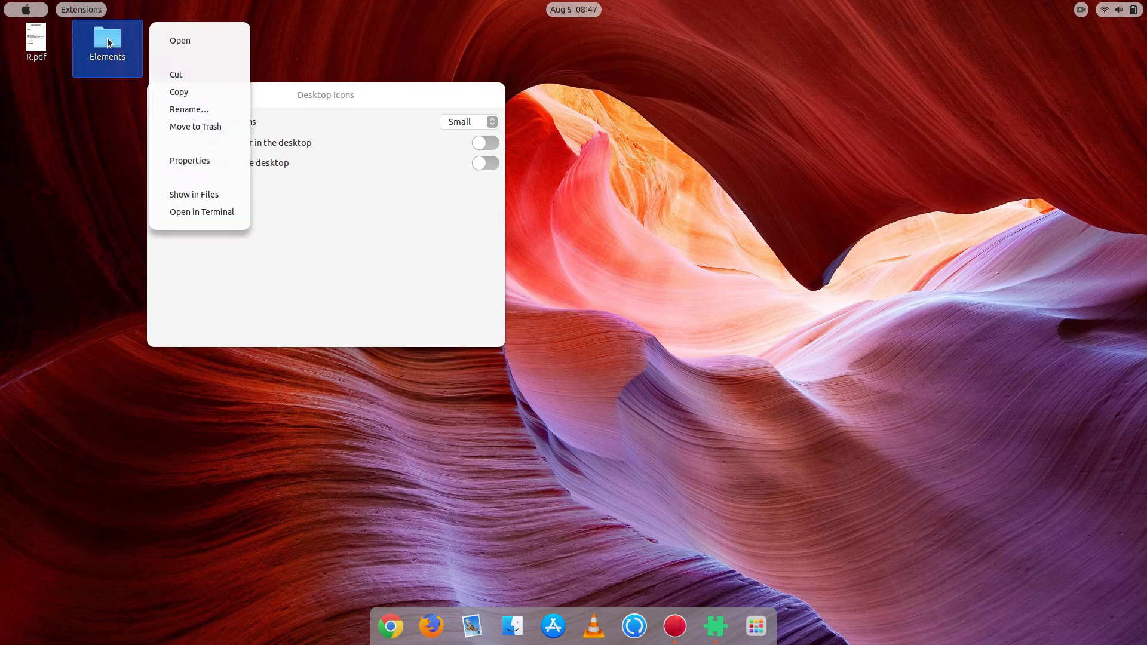
click(199, 196)
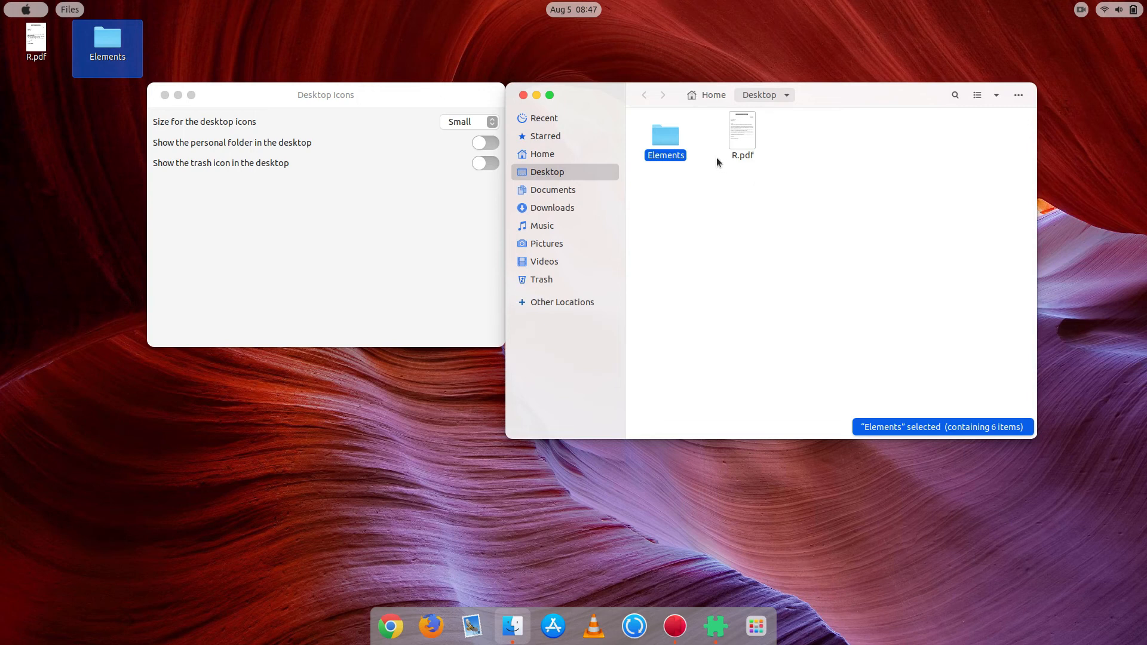
- Select both the Elements folder and R.pdf in the Desktop folder and cut them
click(693, 187)
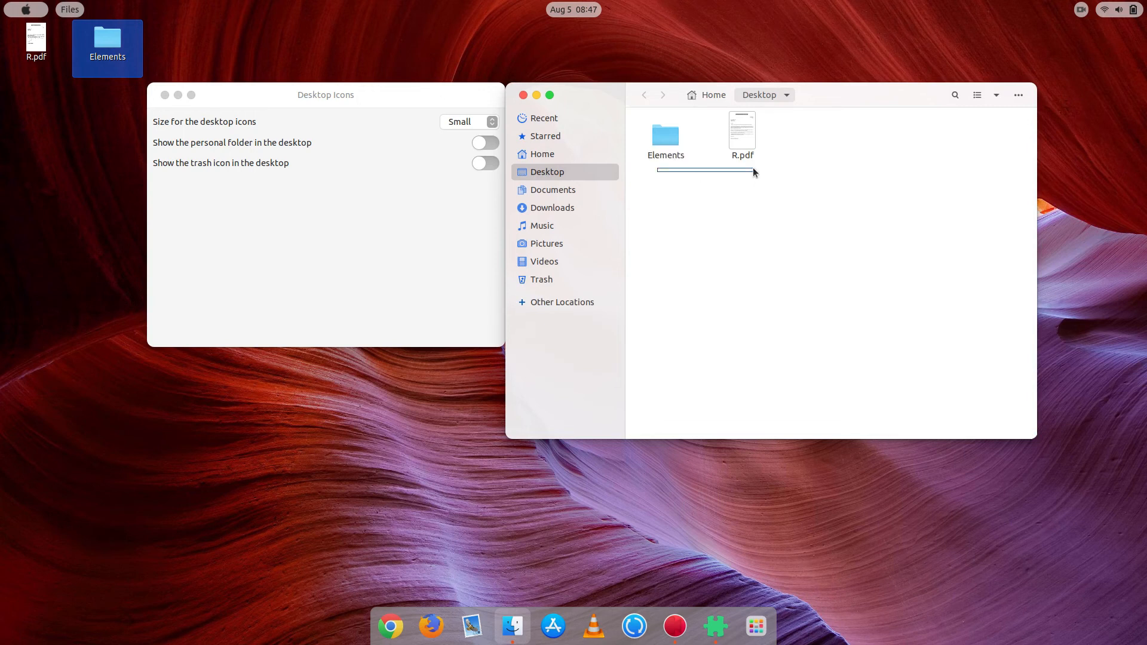
drag(753, 172, 755, 139)
click(669, 141)
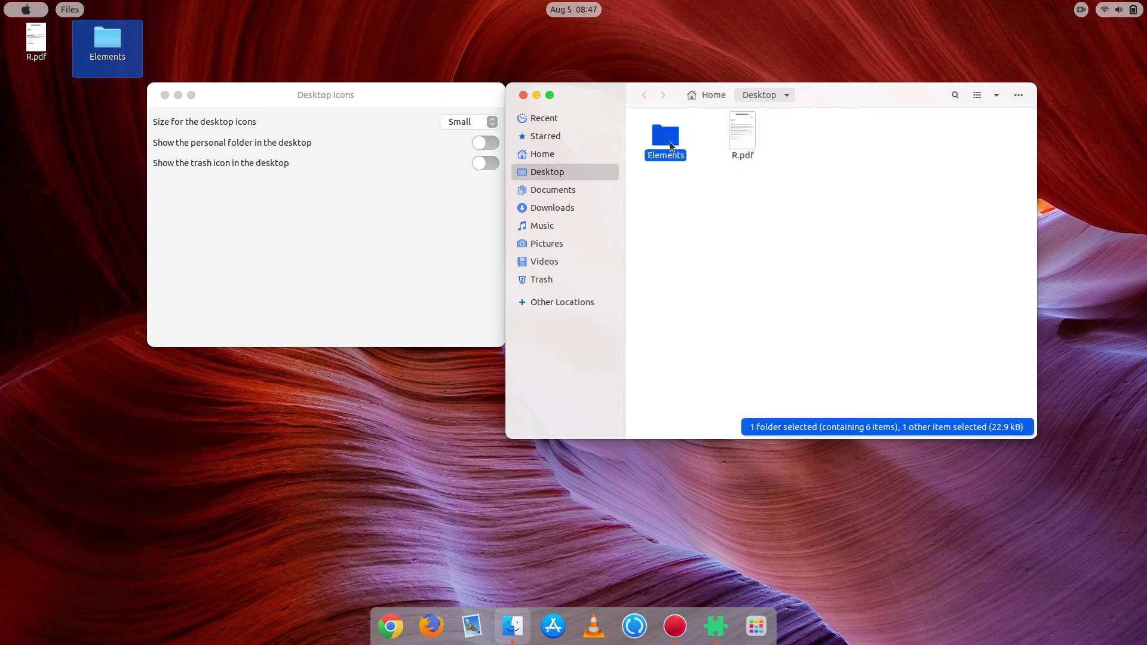
right_click(669, 142)
click(661, 185)
drag(661, 185, 763, 127)
right_click(745, 131)
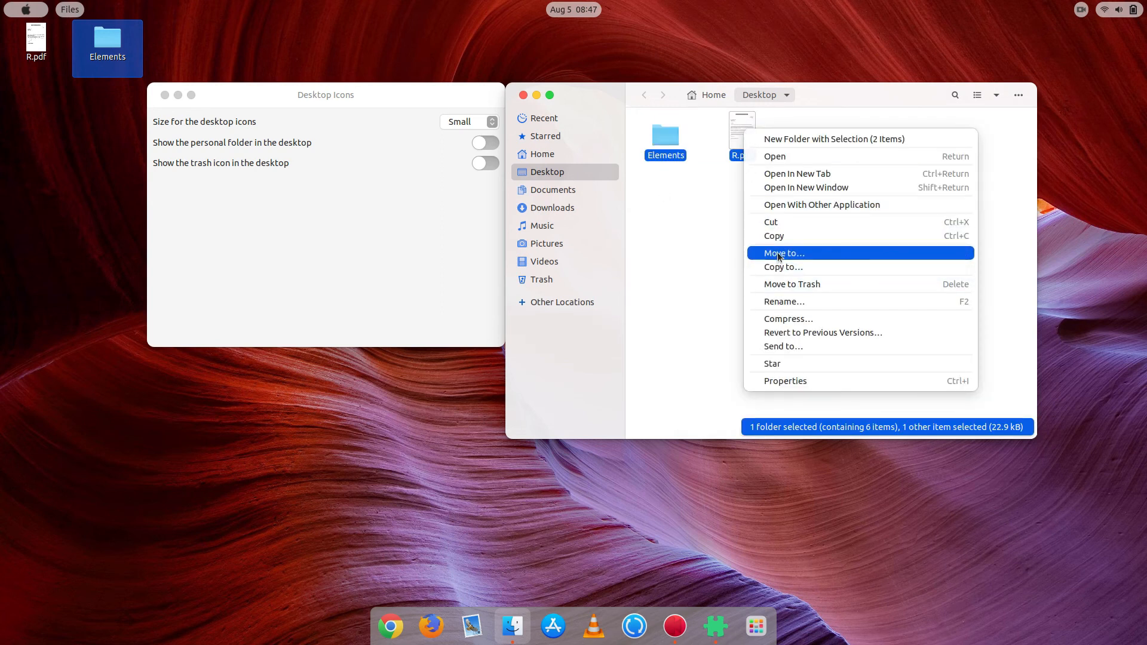
click(793, 219)
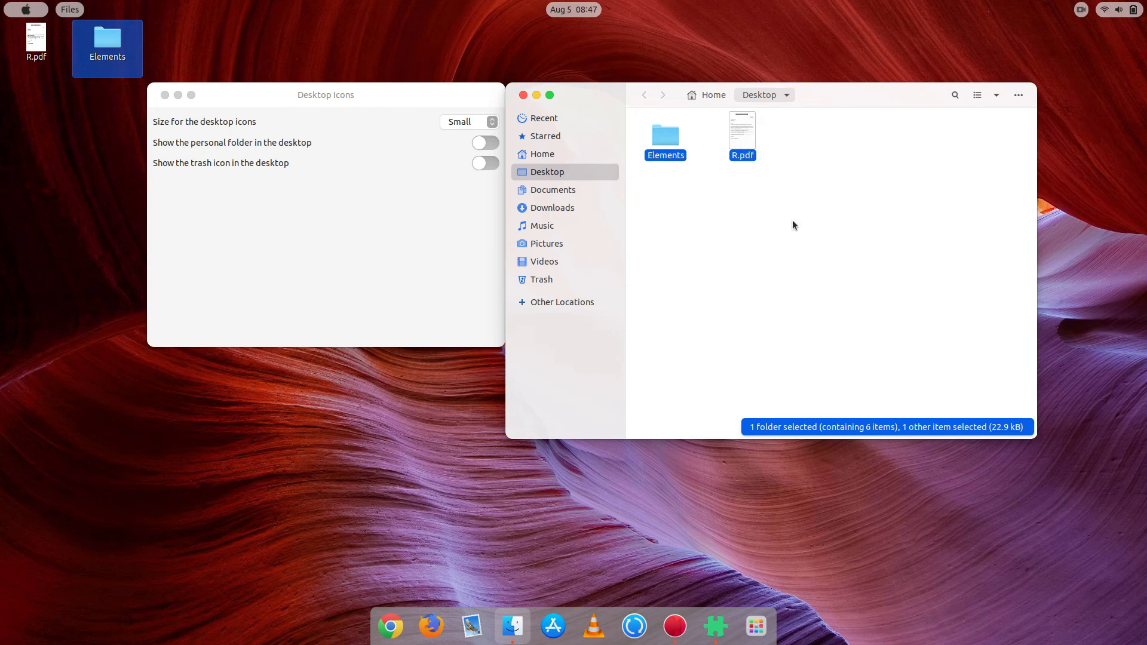
- Paste the cut Elements folder and R.pdf into the Documents folder
click(611, 190)
click(714, 278)
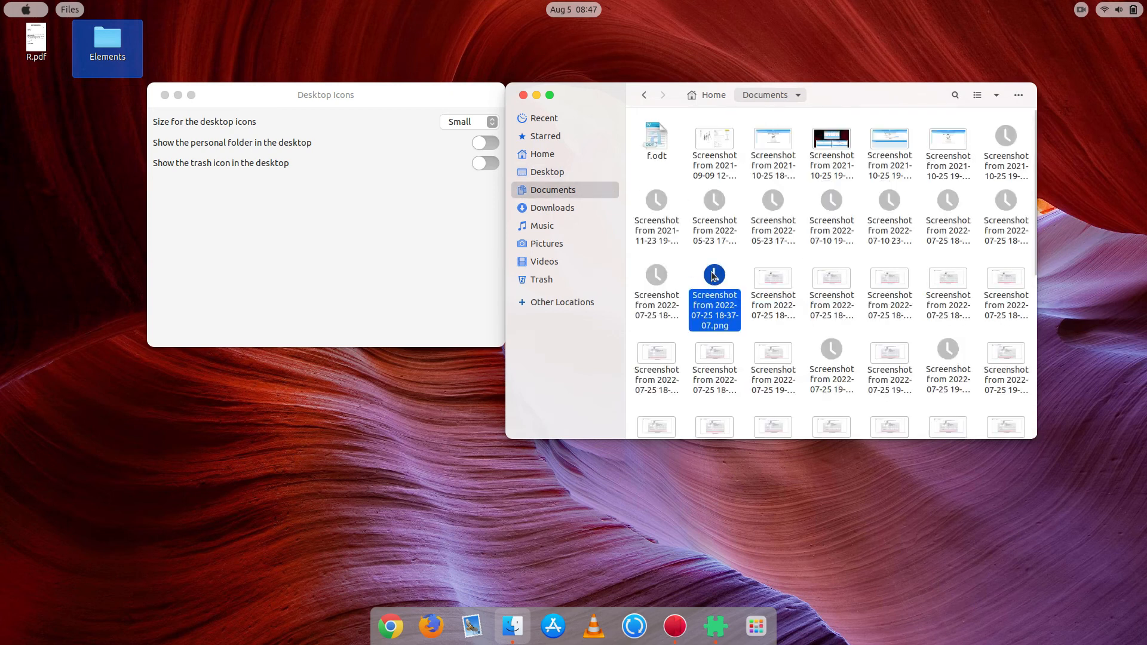
right_click(712, 276)
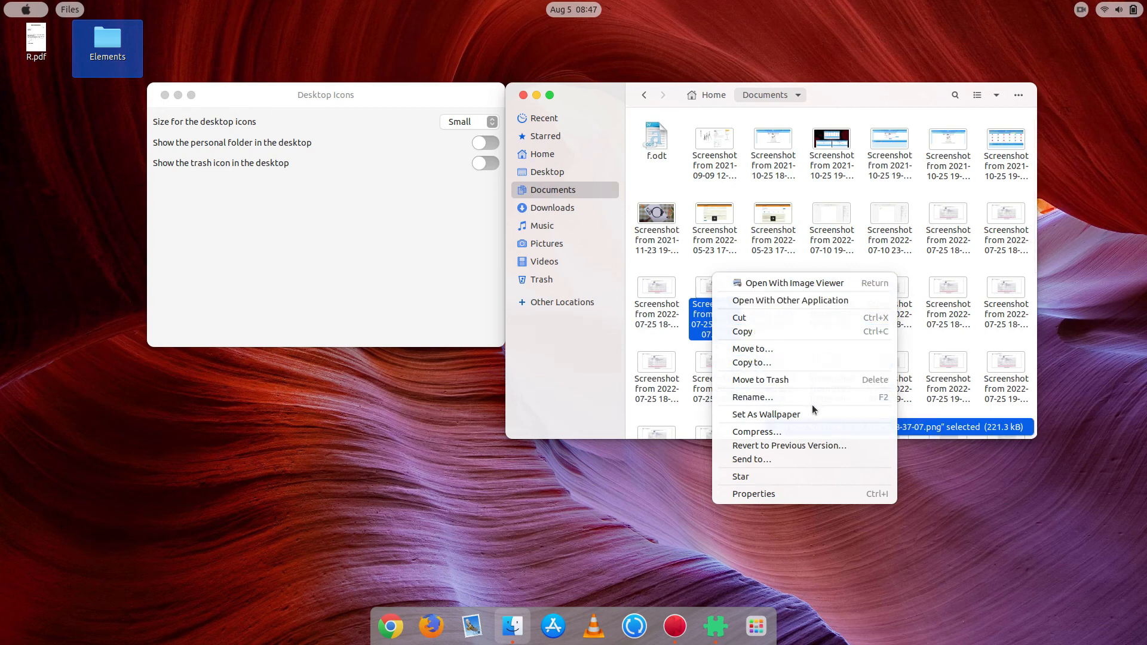
click(803, 215)
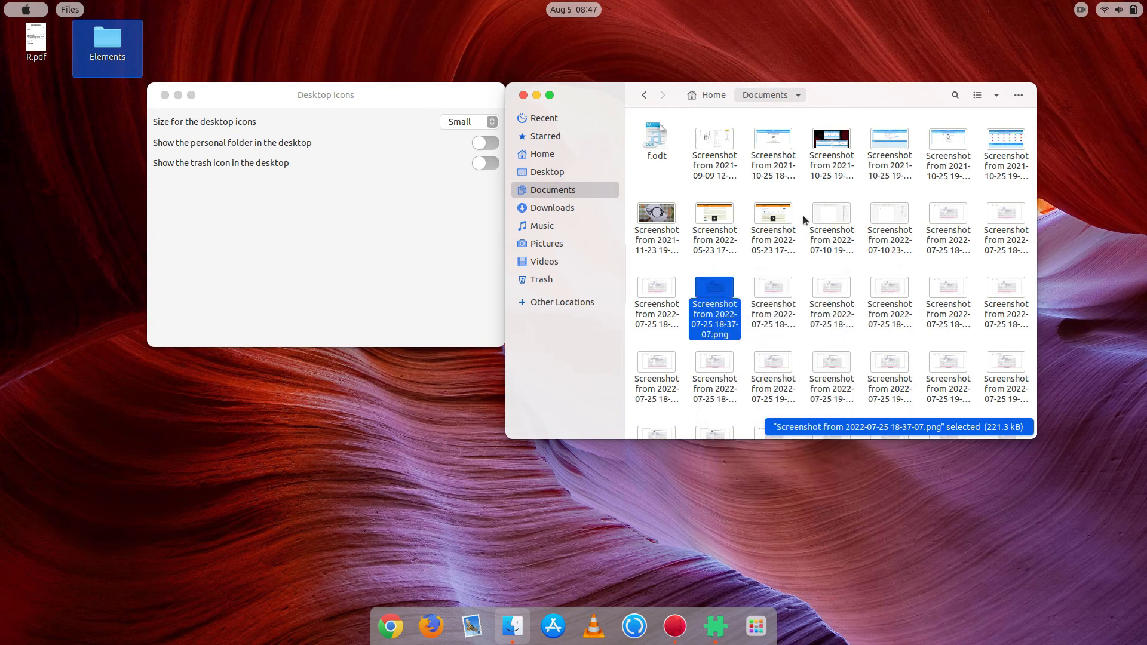
click(802, 219)
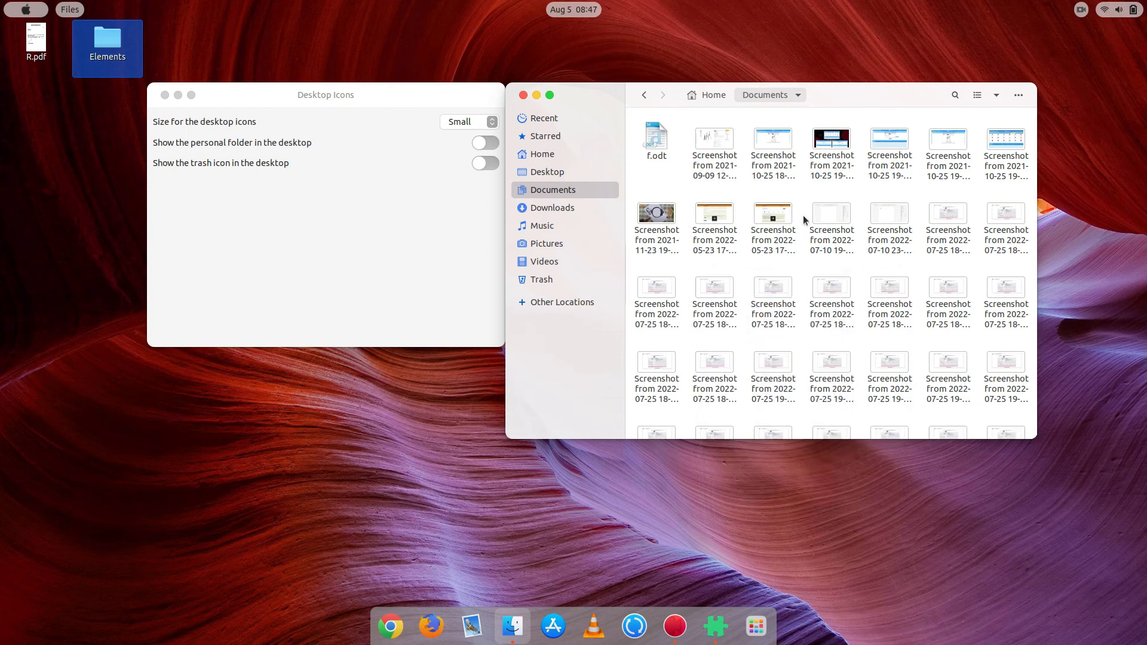
right_click(803, 219)
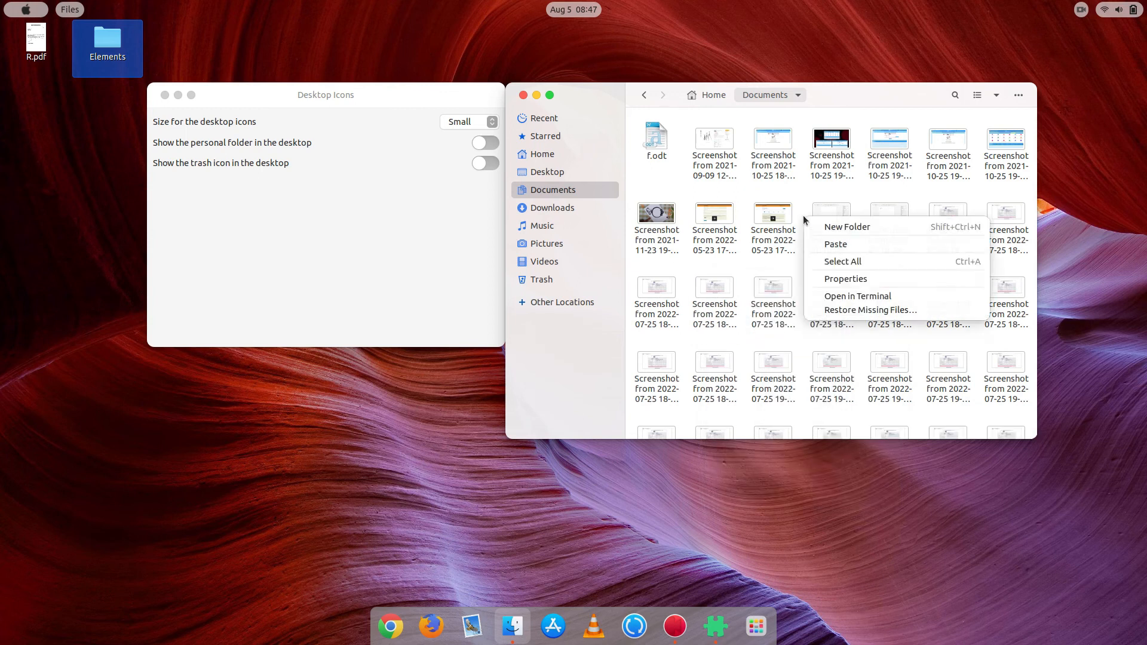
click(833, 244)
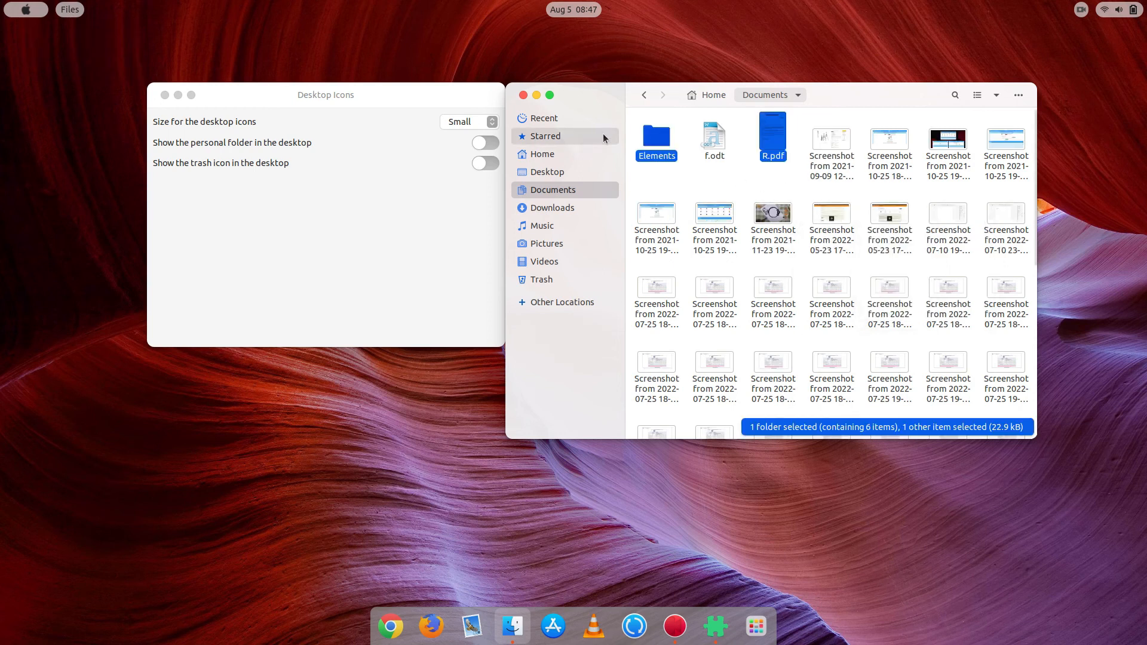
- Close the Desktop Icons settings window and the Files window to leave the desktop clear
click(479, 122)
click(493, 89)
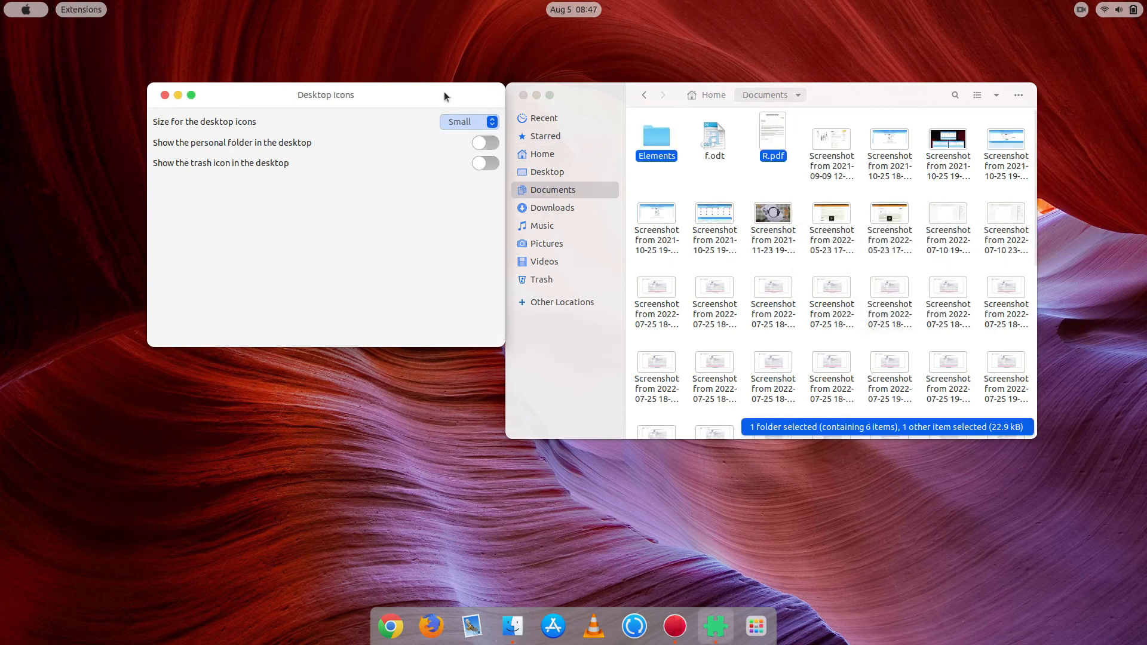
click(165, 95)
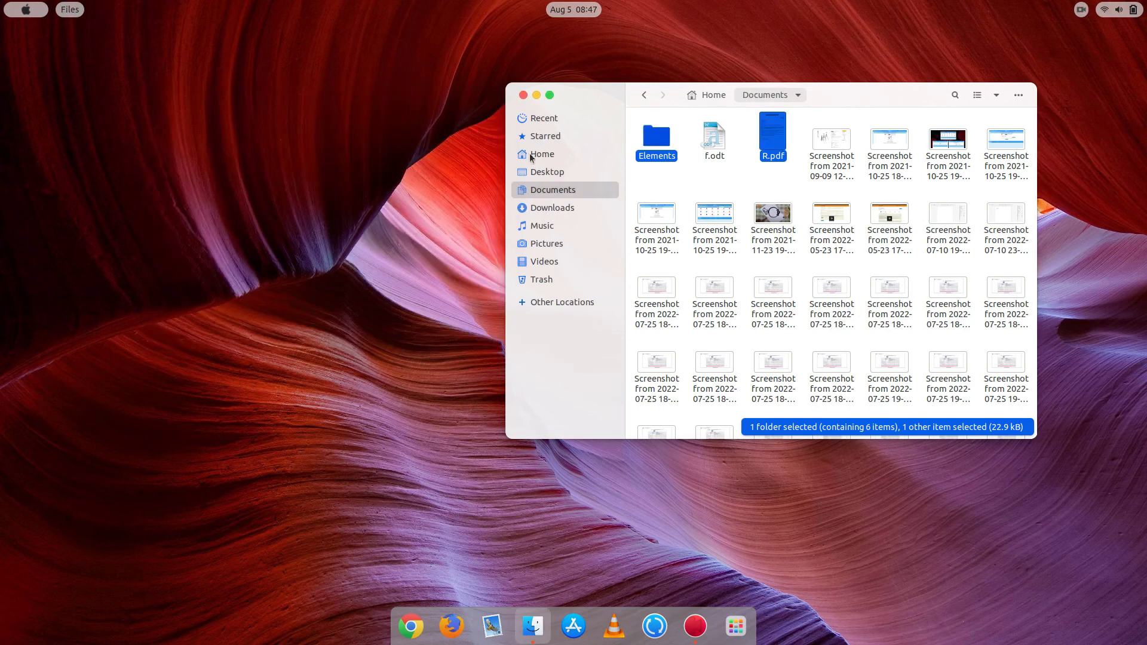
click(523, 96)
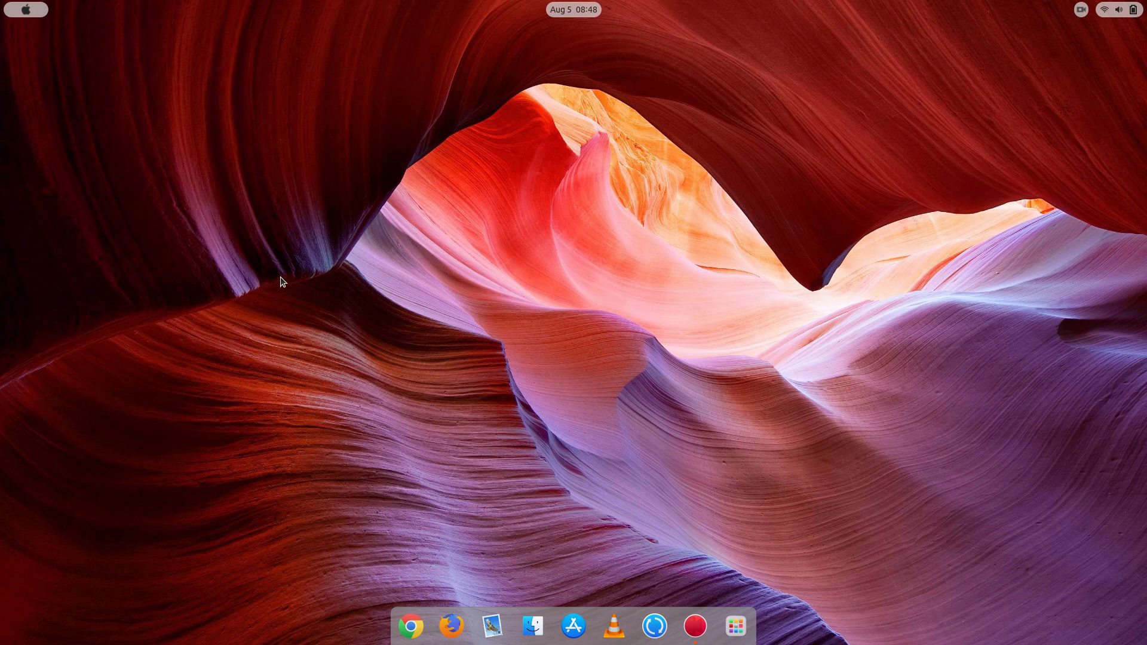